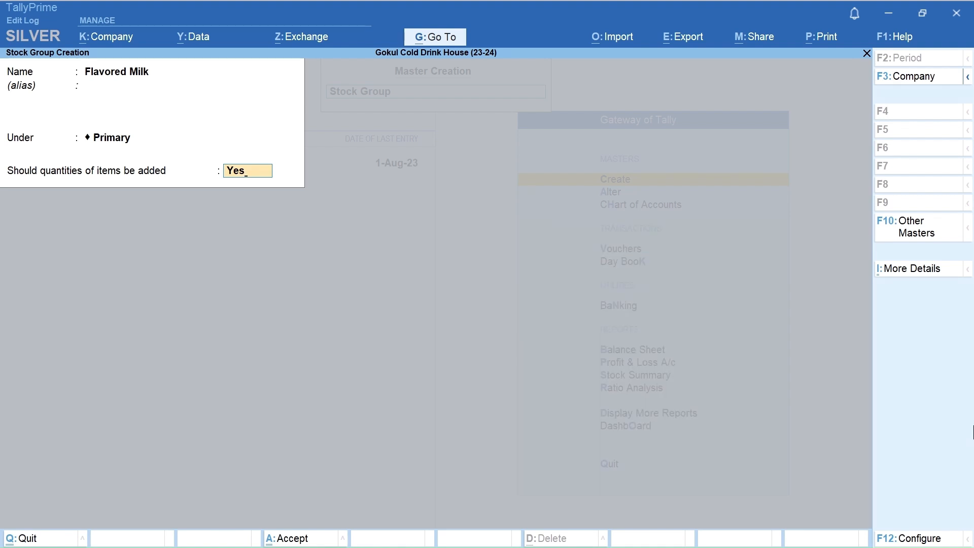
Step: Save the Flavored Milk stock group and create a Flavored Milk 150 ML stock group under it with item quantities added
{"action": "key", "text": "Return"}
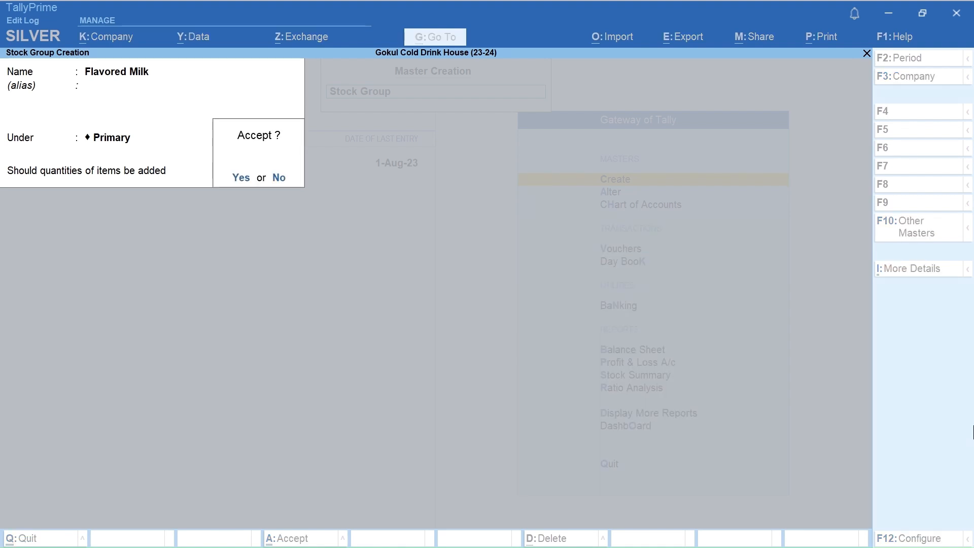
{"action": "key", "text": "Return"}
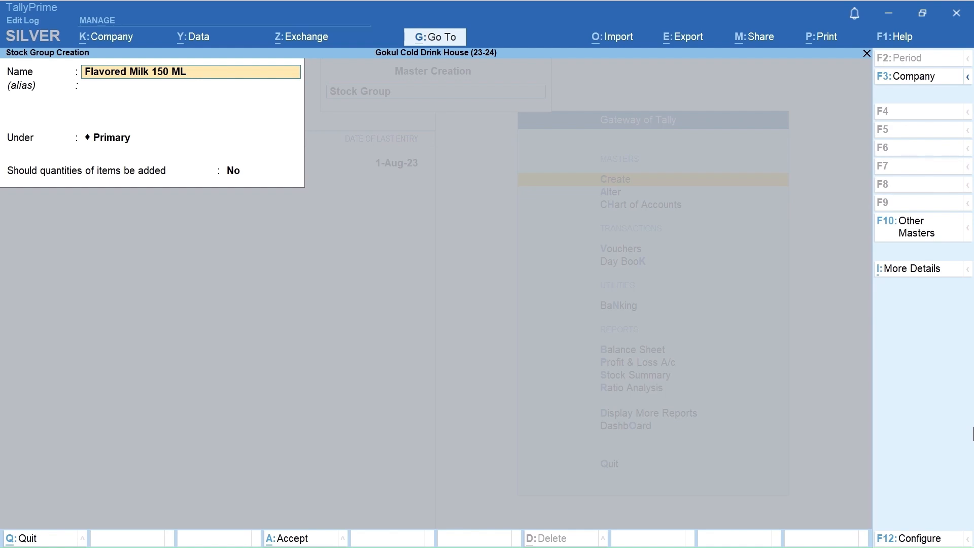
{"action": "key", "text": "Return"}
{"action": "key", "text": "Return"}
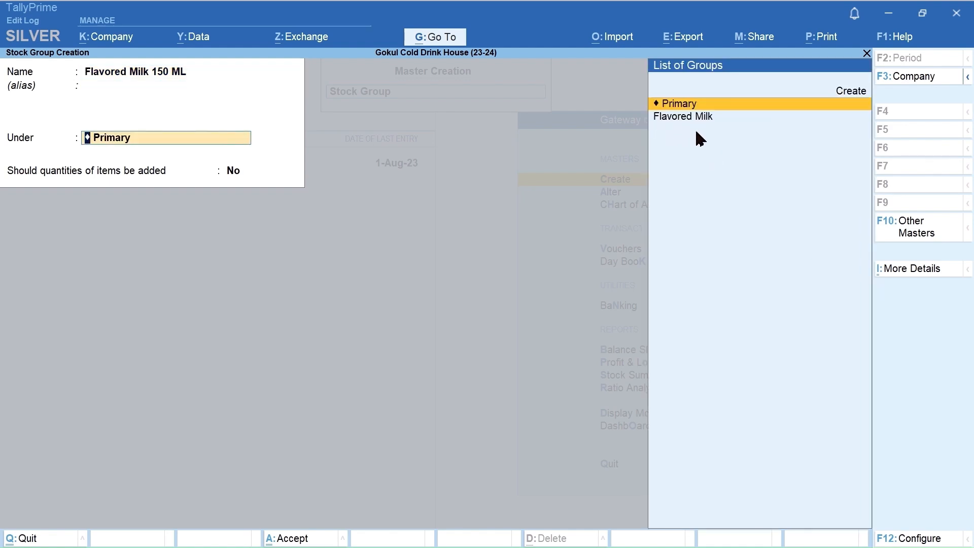
{"action": "key", "text": "Down"}
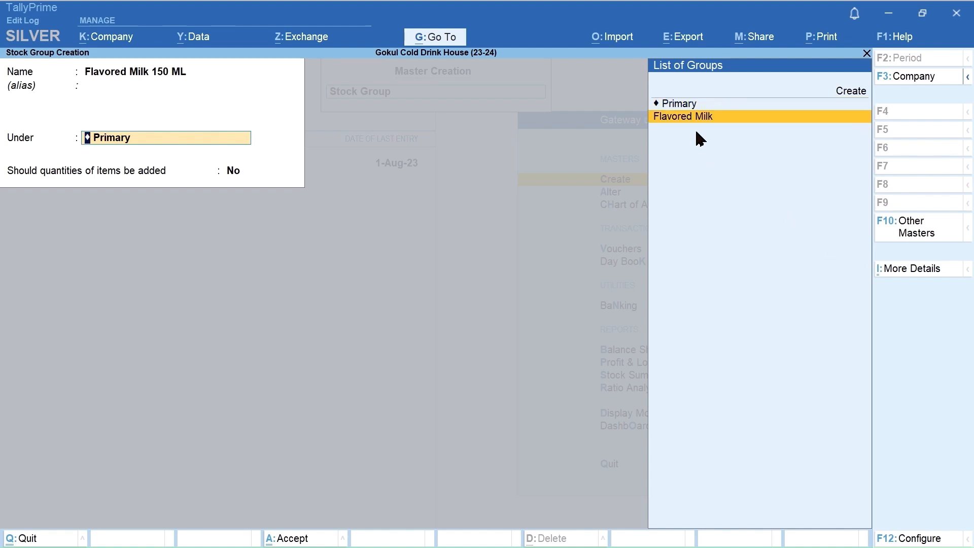
{"action": "key", "text": "Return"}
{"action": "key", "text": "y"}
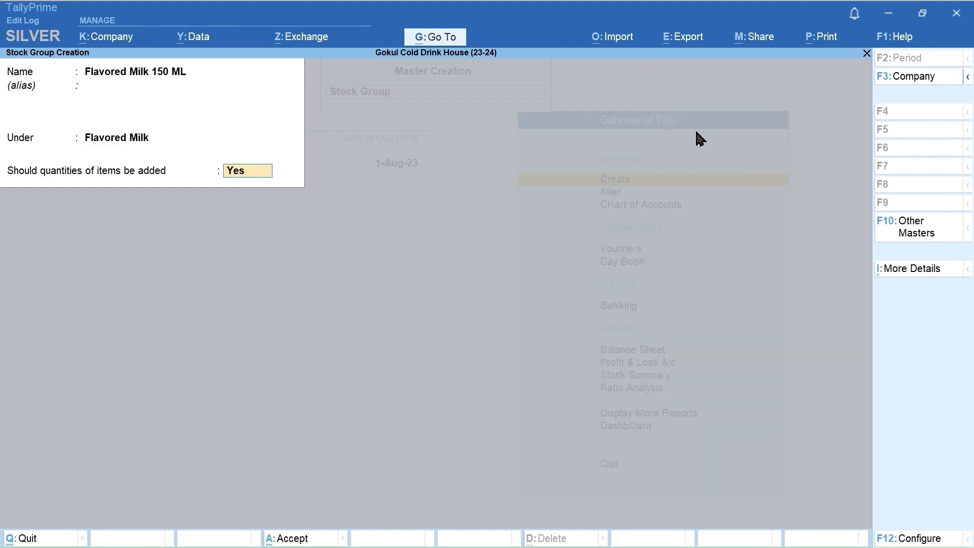
{"action": "key", "text": "Return"}
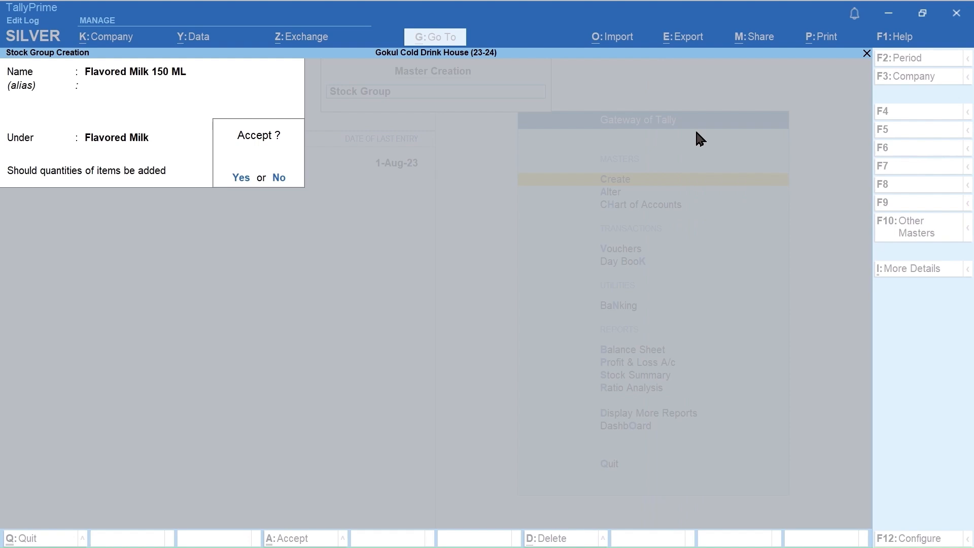
{"action": "key", "text": "Return"}
Step: Create a stock group named Mithai under Primary, with the adding of item quantities set to No
{"action": "type", "text": "Mithai"}
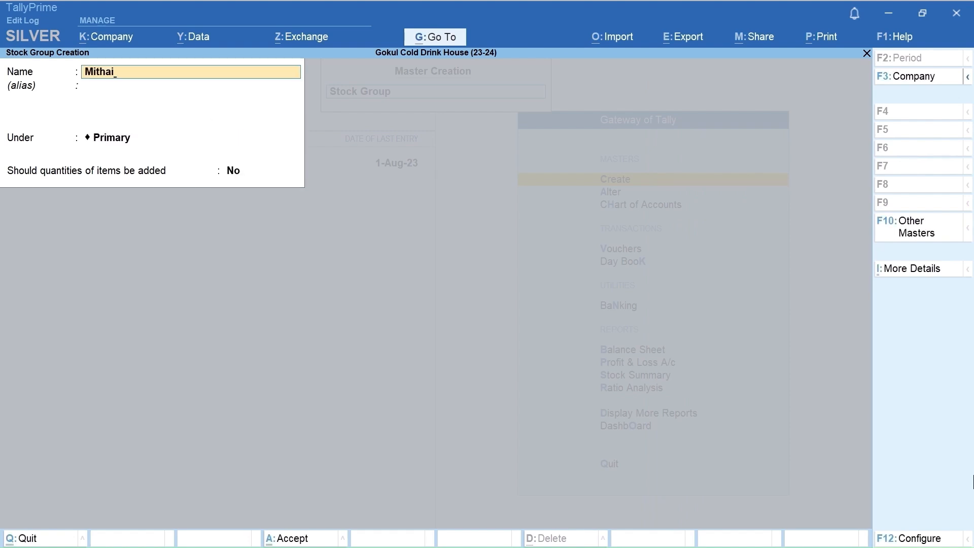
{"action": "key", "text": "Return"}
{"action": "key", "text": "Return"}
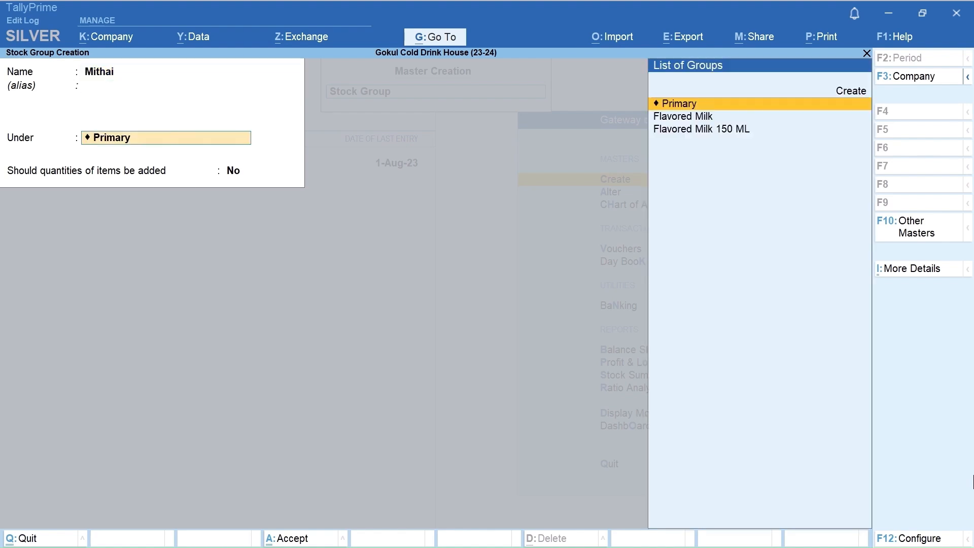
{"action": "key", "text": "Return"}
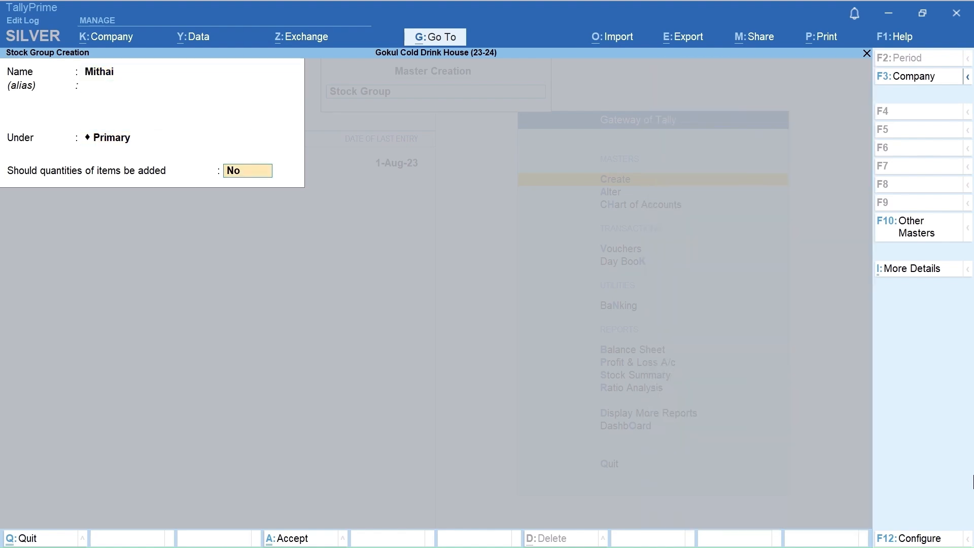
{"action": "key", "text": "Return"}
Step: Create a stock group named Dairy Products under Primary without adding item quantities, and leave stock group creation
{"action": "key", "text": "Return"}
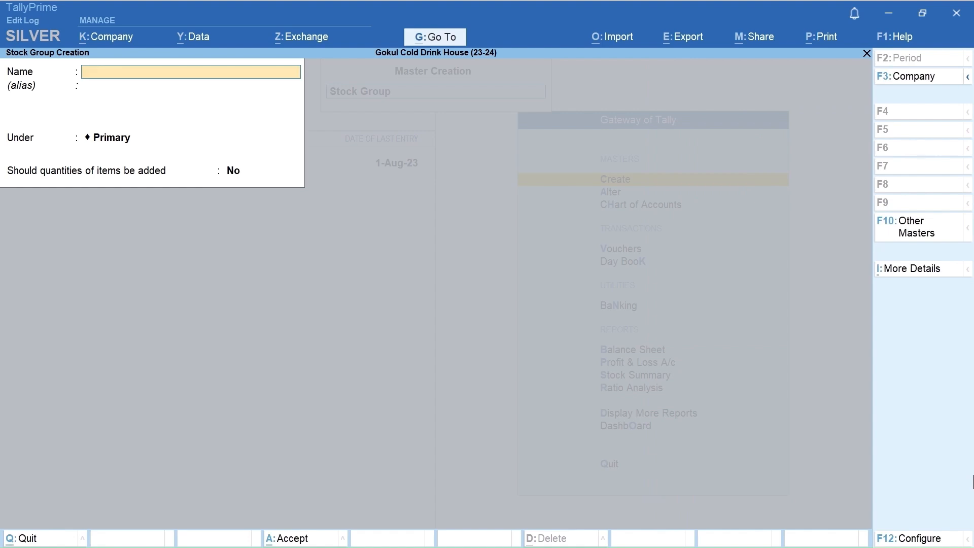
{"action": "key", "text": "ctrl+alt+v"}
{"action": "key", "text": "Return"}
{"action": "key", "text": "Return"}
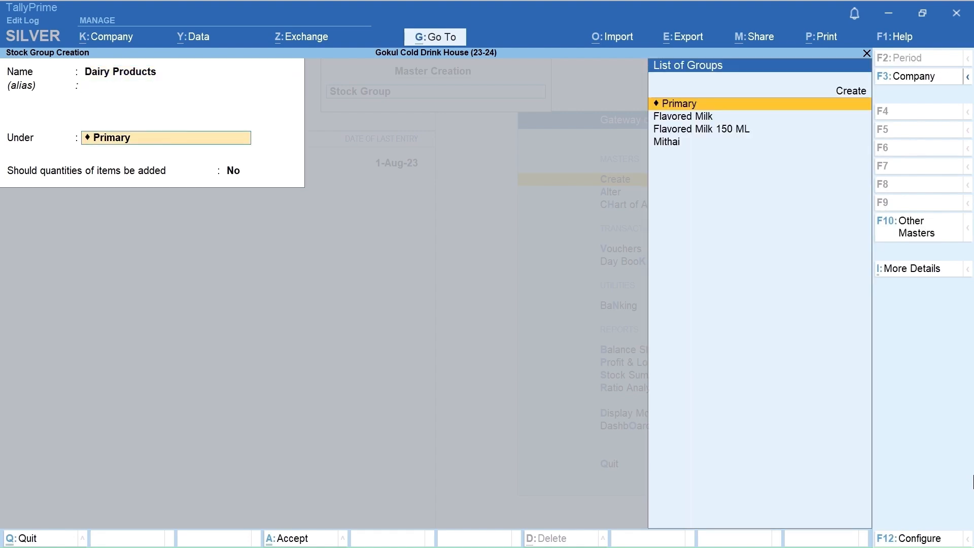
{"action": "key", "text": "Return"}
{"action": "key", "text": "Return"}
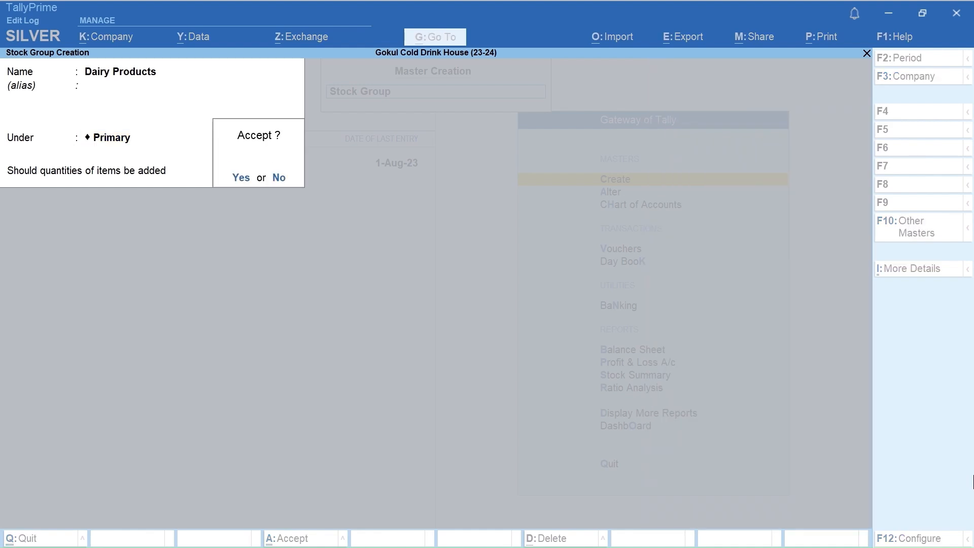
{"action": "key", "text": "Return"}
{"action": "key", "text": "Escape"}
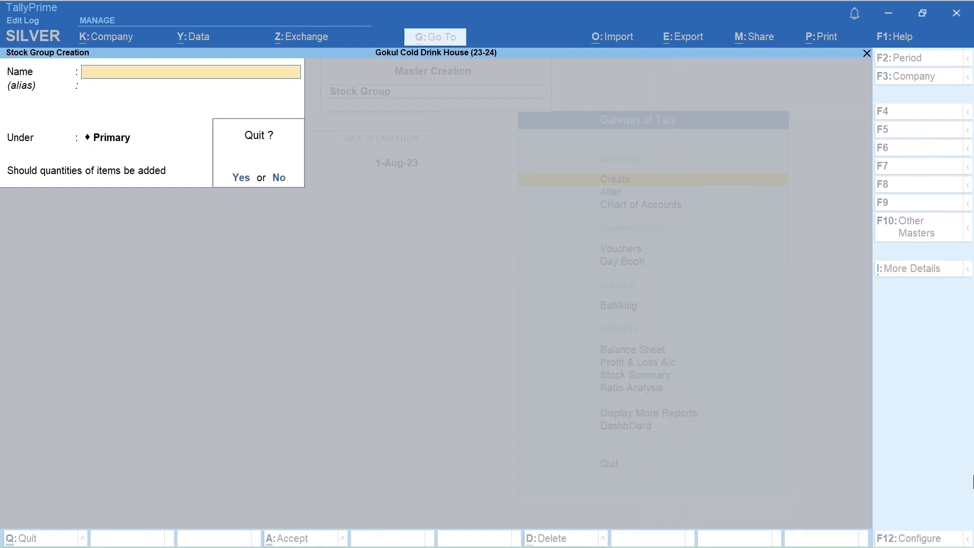
{"action": "key", "text": "Return"}
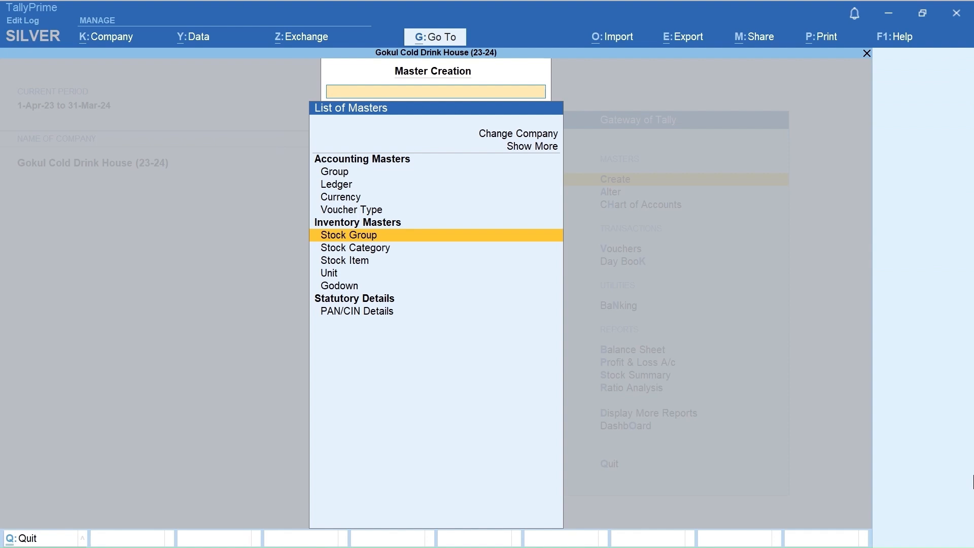
Step: Start a new stock item named Kaju Barfi, without an alias, under the Mithai group
{"action": "key", "text": "Down"}
{"action": "key", "text": "Down"}
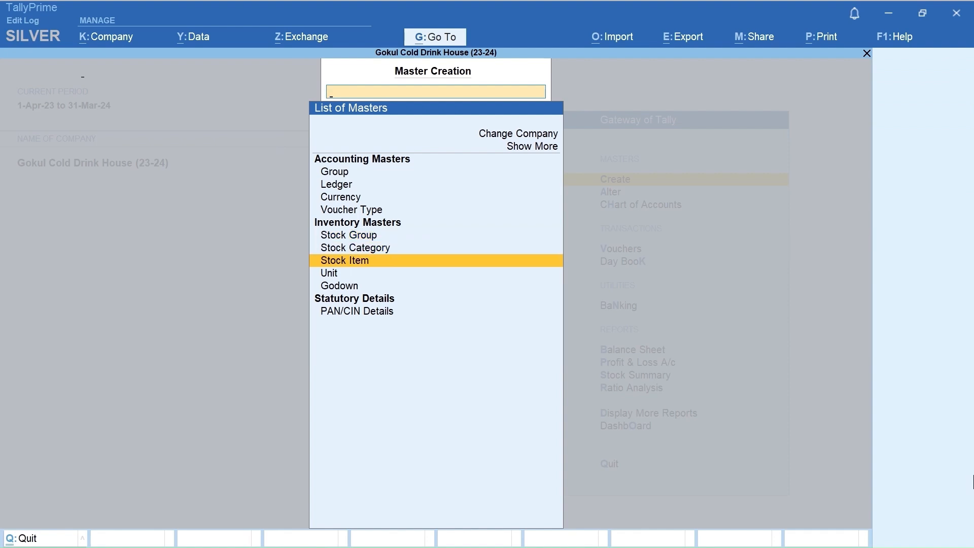
{"action": "key", "text": "Return"}
{"action": "type", "text": "Kaju Barfi"}
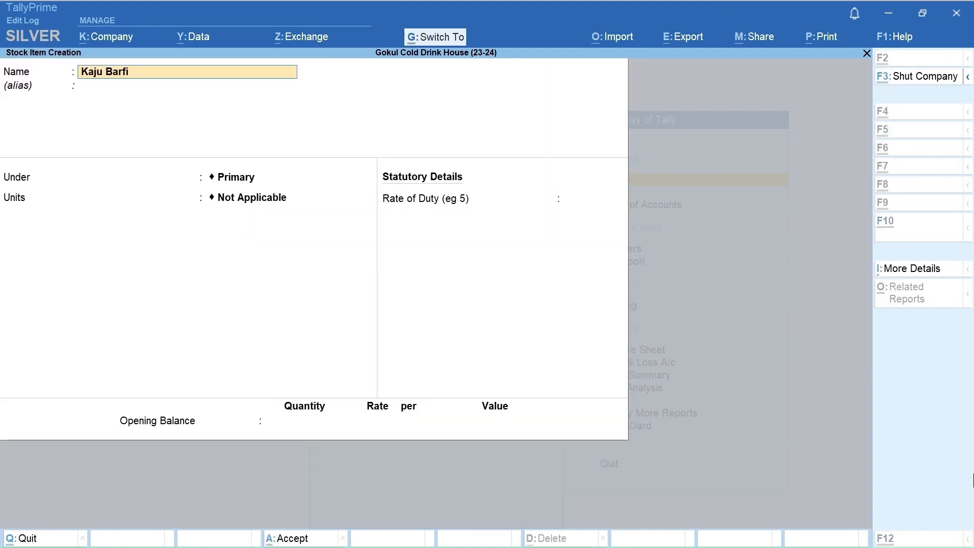
{"action": "key", "text": "Return"}
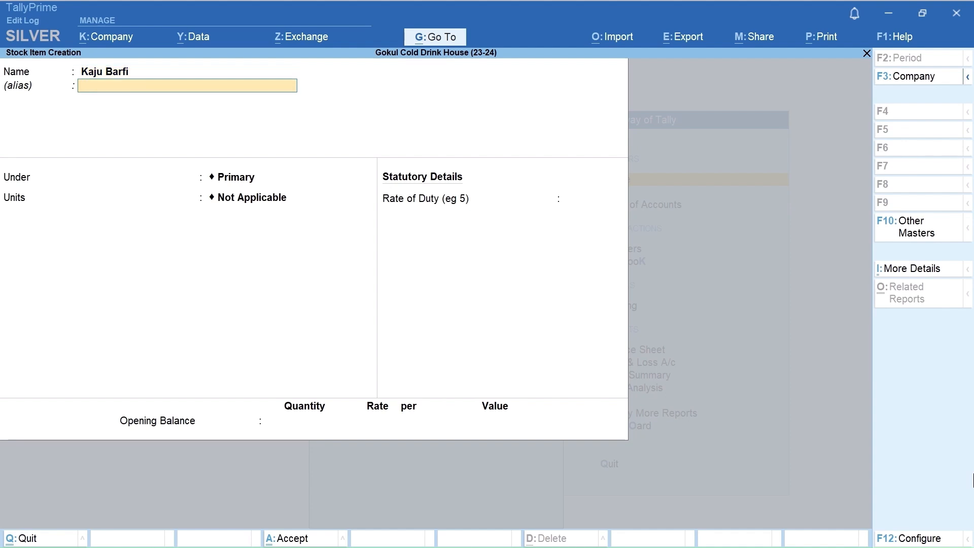
{"action": "key", "text": "Return"}
{"action": "key", "text": "Down"}
{"action": "key", "text": "Down"}
{"action": "key", "text": "Down"}
{"action": "key", "text": "Down"}
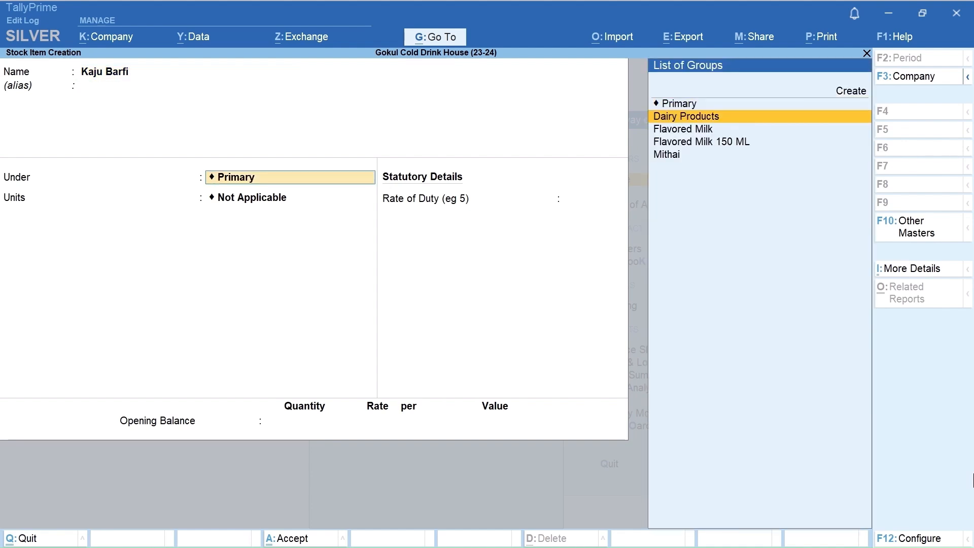
{"action": "key", "text": "Return"}
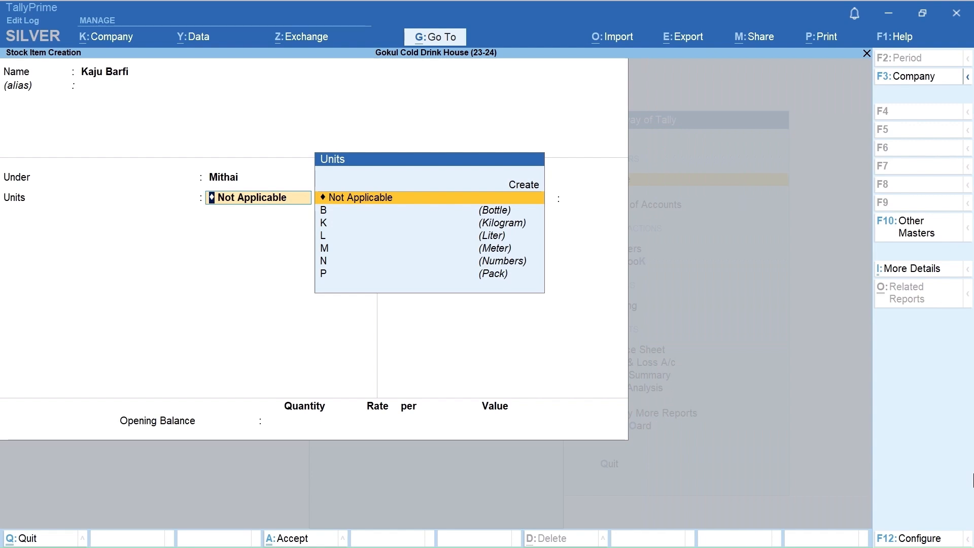
Step: Set the Kaju Barfi unit to K (Kilogram) with alternate units Not Applicable and no rate of duty
{"action": "key", "text": "Down"}
{"action": "key", "text": "Down"}
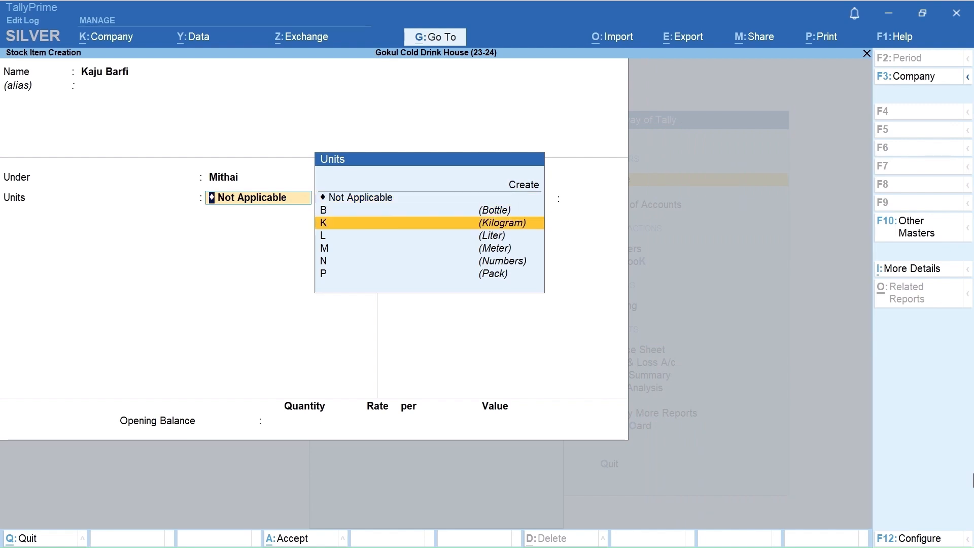
{"action": "key", "text": "Return"}
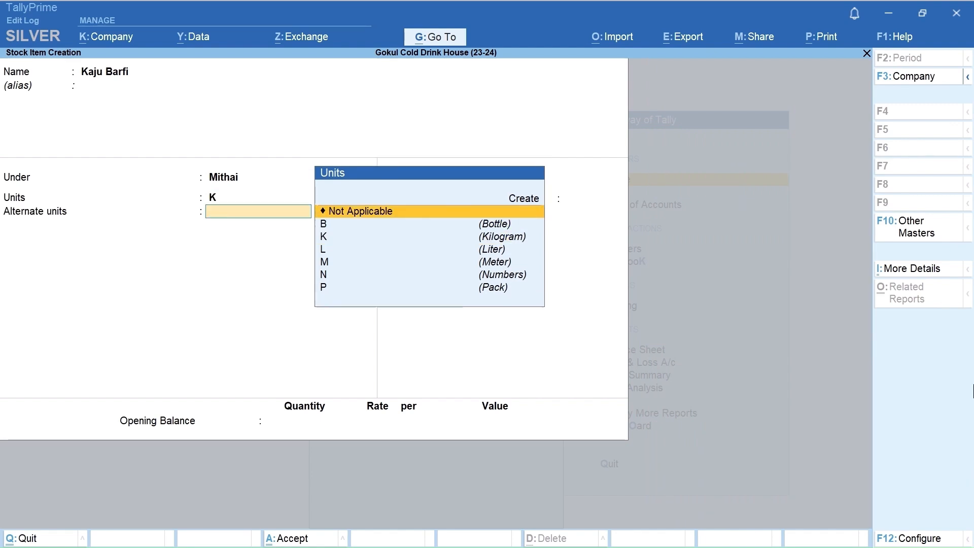
{"action": "key", "text": "Return"}
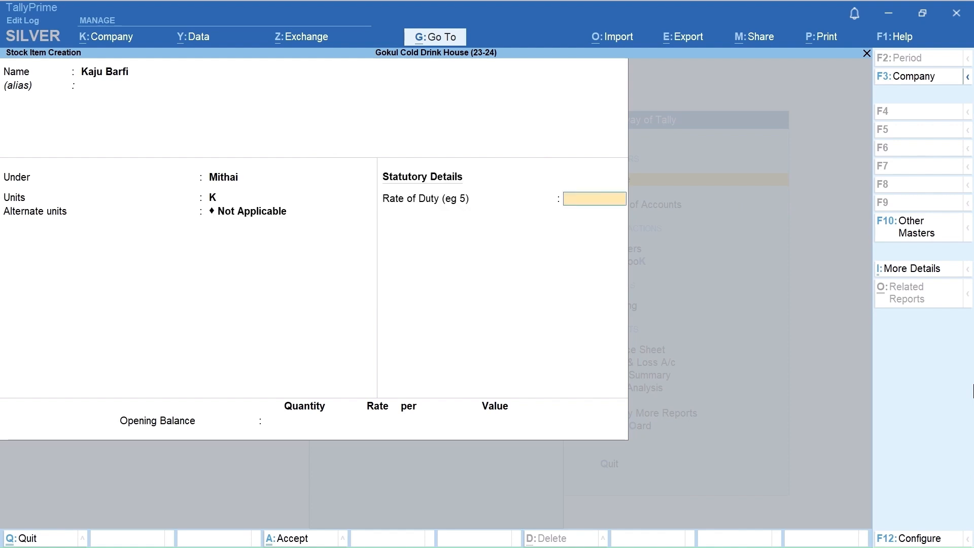
{"action": "key", "text": "Return"}
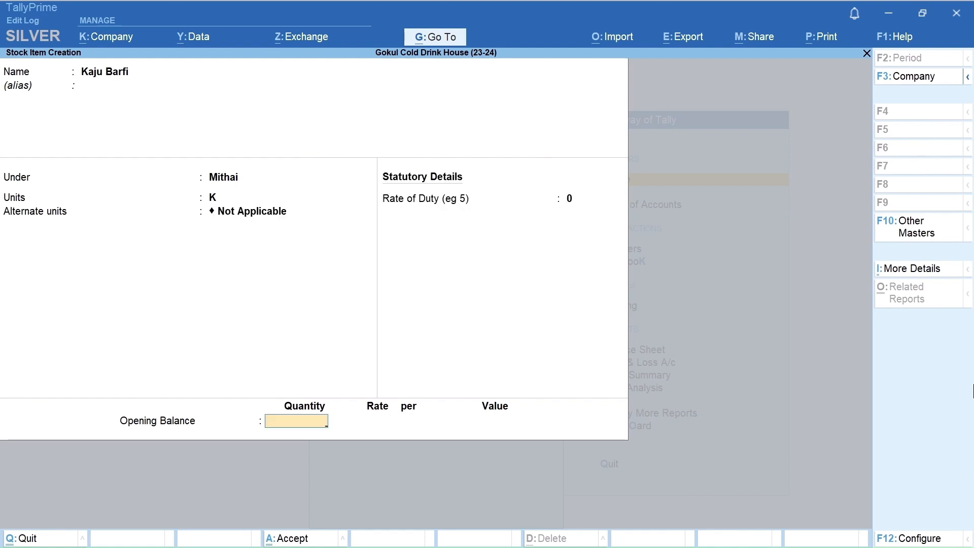
Step: Enter Kaju Barfi's opening balance as 10.250 K at a rate of 420 per K and save the item
{"action": "type", "text": "10.250"}
{"action": "key", "text": "Return"}
{"action": "type", "text": "2"}
{"action": "key", "text": "BackSpace"}
{"action": "type", "text": "420"}
{"action": "key", "text": "Return"}
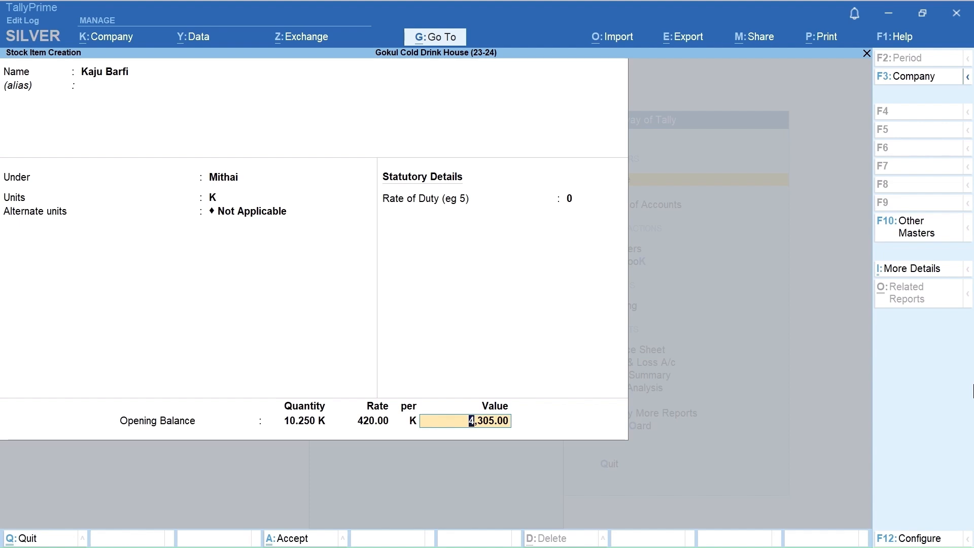
{"action": "key", "text": "Return"}
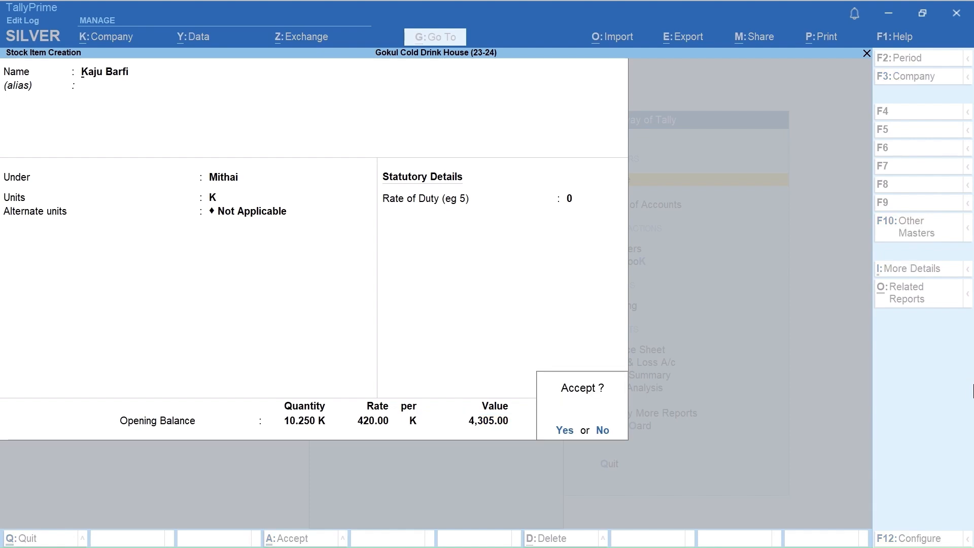
{"action": "key", "text": "Return"}
Step: Start another stock item named Mawa Cake, without an alias, under the Mithai group
{"action": "type", "text": "Mawa Cake"}
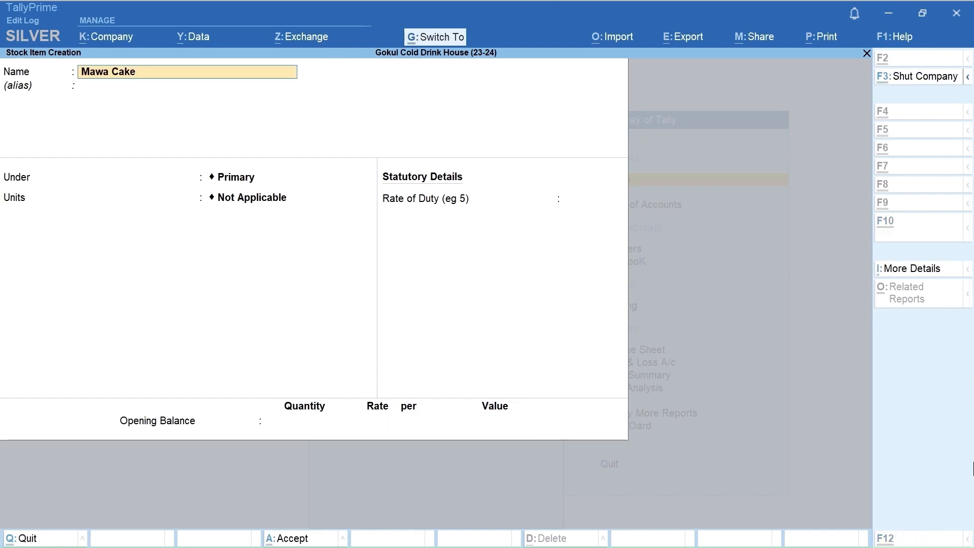
{"action": "key", "text": "Return"}
{"action": "key", "text": "Return"}
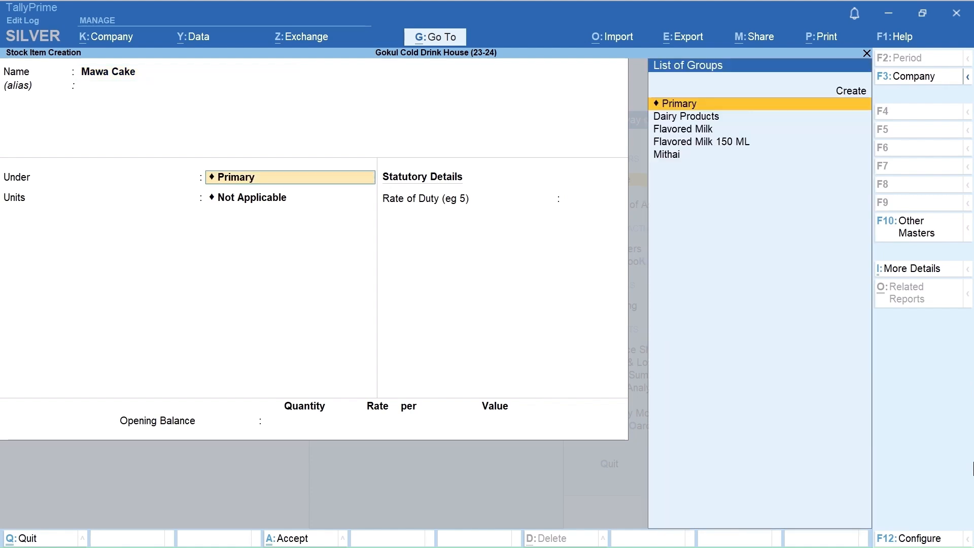
{"action": "key", "text": "Down"}
{"action": "key", "text": "Down"}
{"action": "key", "text": "Down"}
{"action": "key", "text": "Down"}
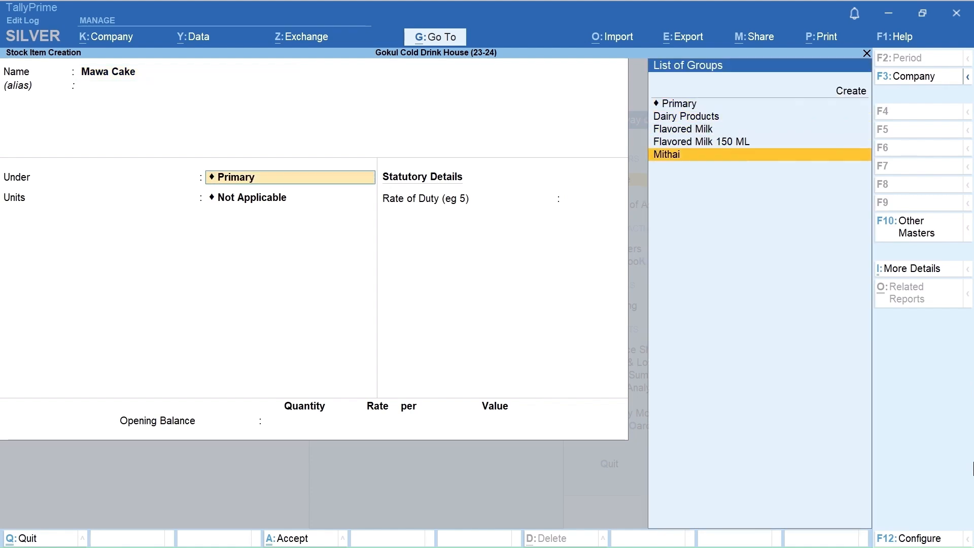
{"action": "key", "text": "Return"}
Step: Set the Mawa Cake unit to K (Kilogram) with alternate units Not Applicable and no rate of duty
{"action": "type", "text": "K"}
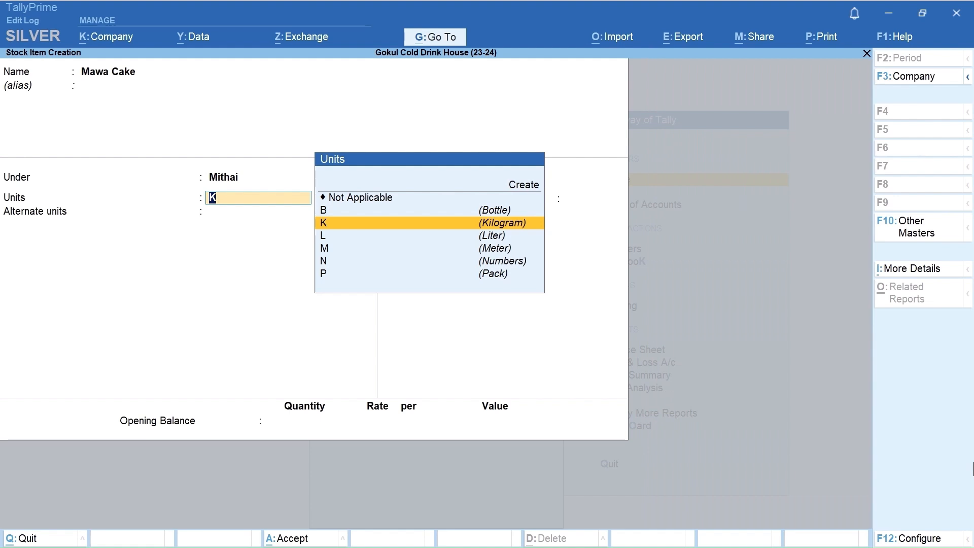
{"action": "key", "text": "Return"}
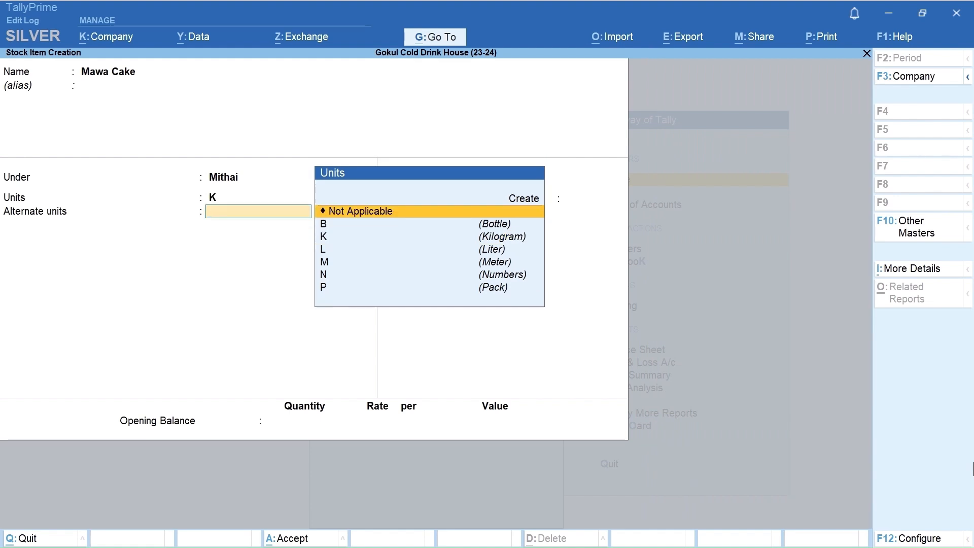
{"action": "key", "text": "Return"}
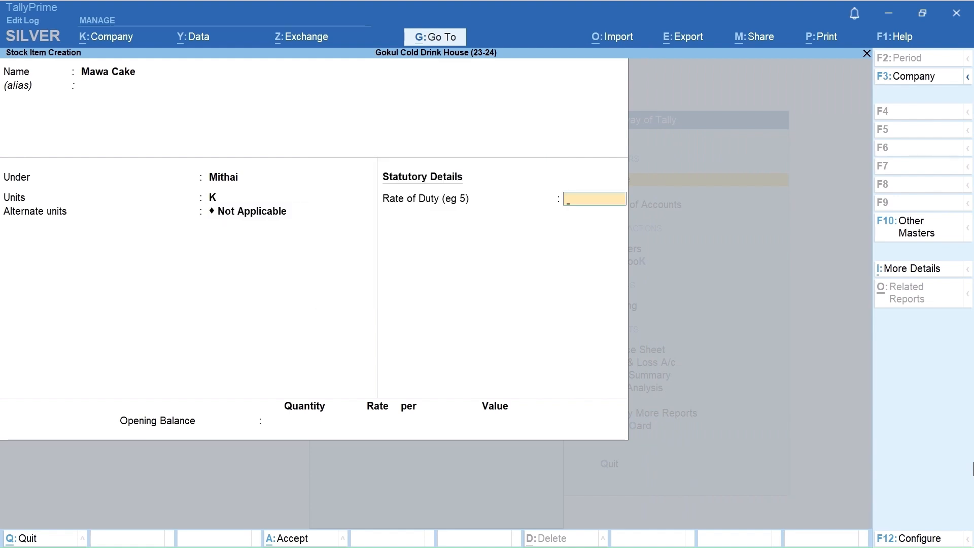
{"action": "key", "text": "Return"}
Step: Enter Mawa Cake's opening balance as 5.5 K at a rate of 250 per K, save the item and leave stock item creation
{"action": "type", "text": "5.5"}
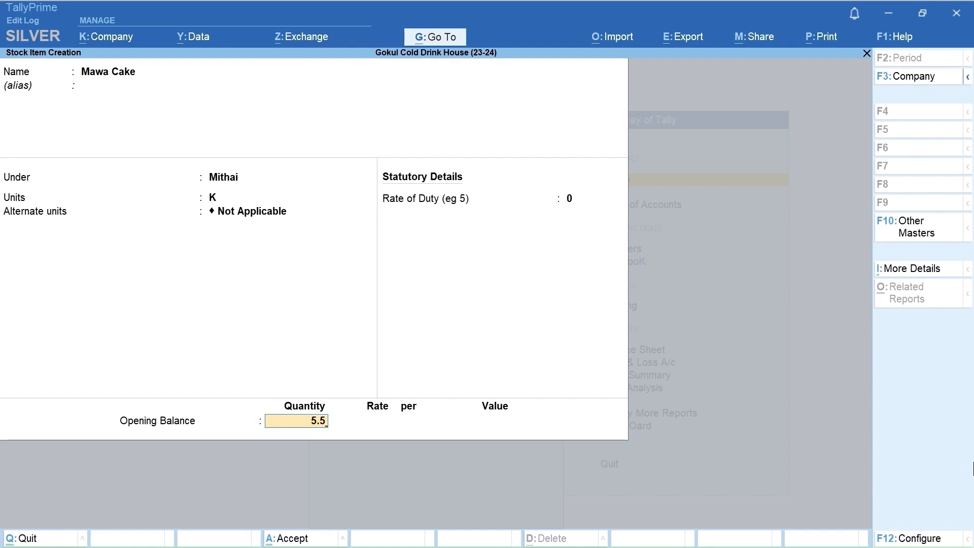
{"action": "key", "text": "Return"}
{"action": "type", "text": "250"}
{"action": "key", "text": "Return"}
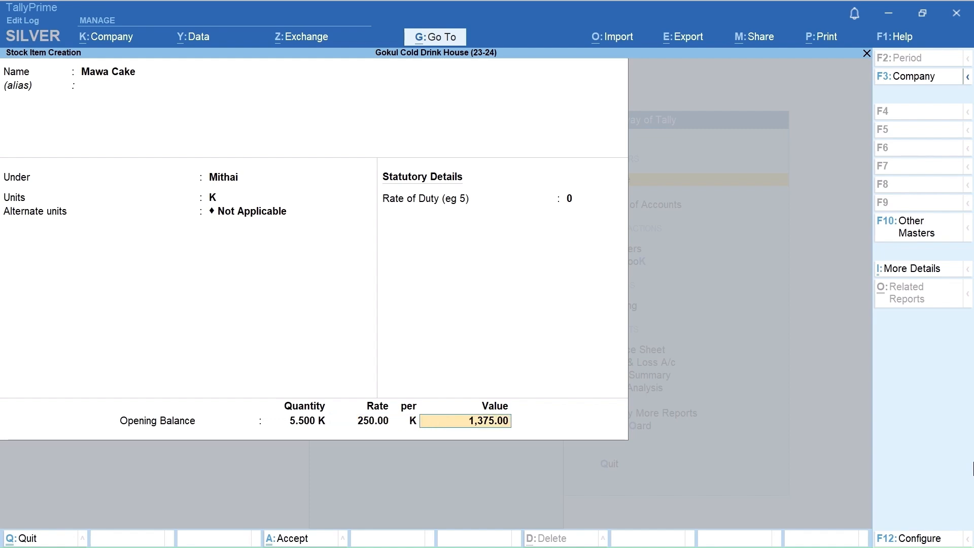
{"action": "key", "text": "Return"}
{"action": "key", "text": "Return"}
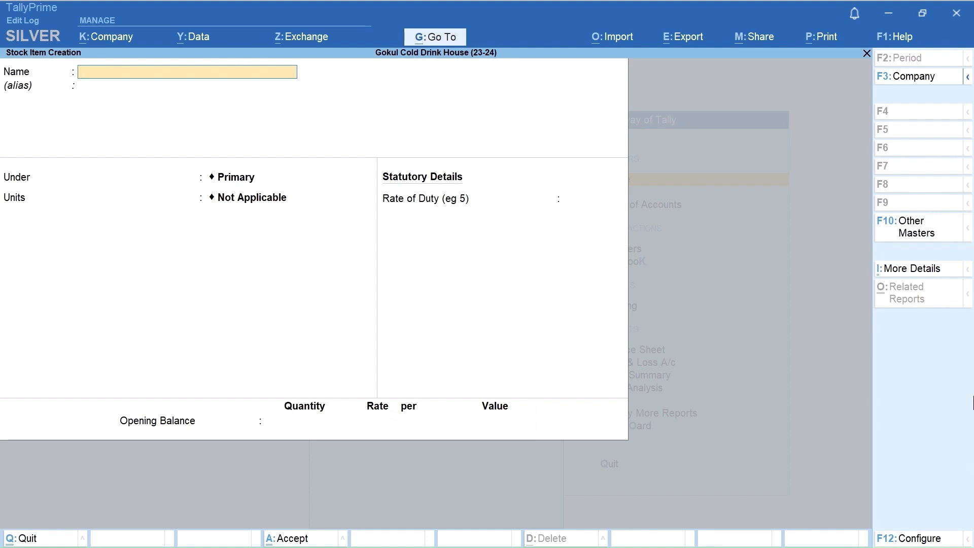
{"action": "key", "text": "Escape"}
{"action": "key", "text": "Return"}
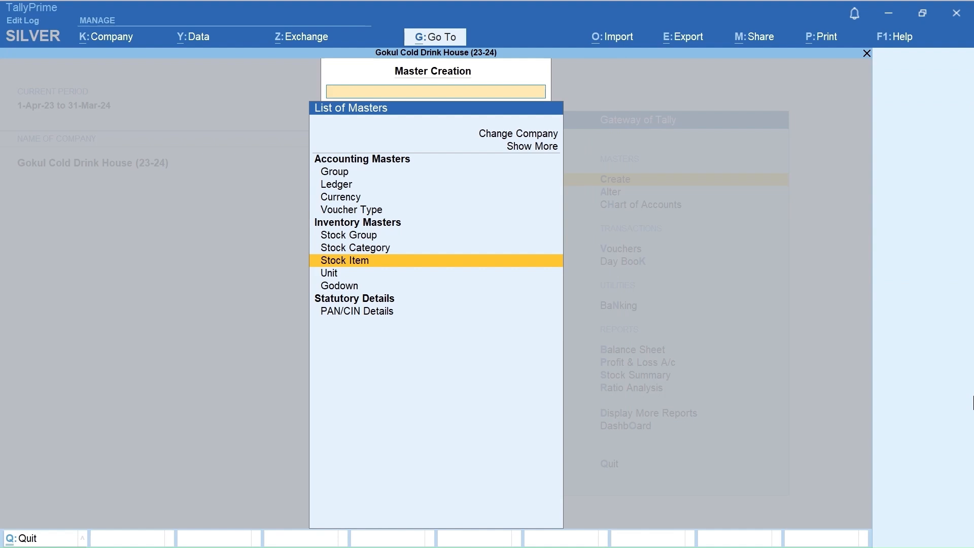
Step: Leave master creation and open the existing stock item Kesar Milk for alteration
{"action": "key", "text": "Escape"}
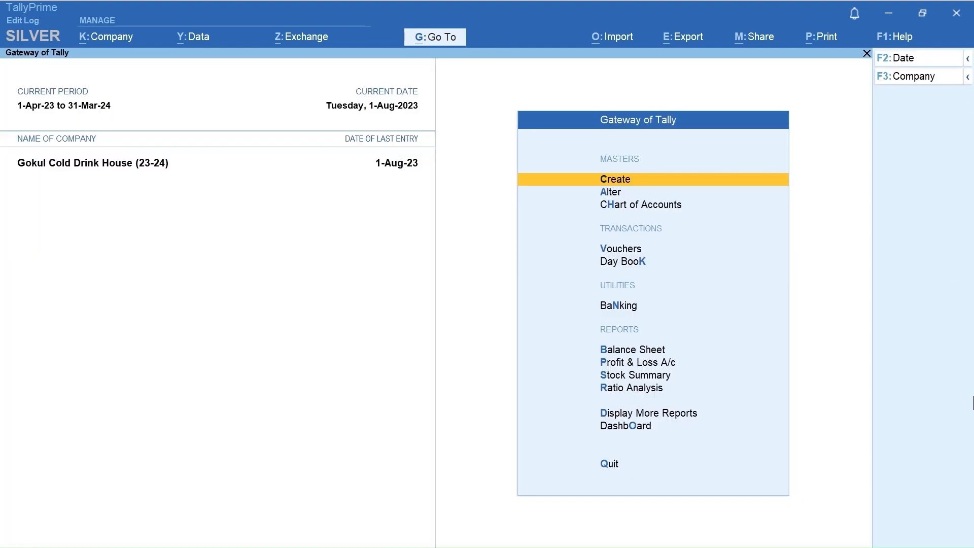
{"action": "key", "text": "Down"}
{"action": "key", "text": "Return"}
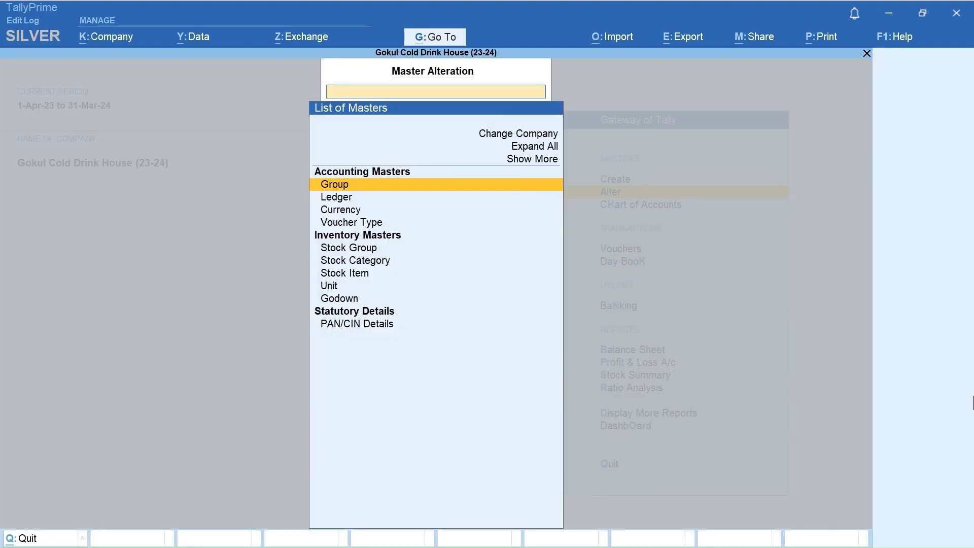
{"action": "key", "text": "Down"}
{"action": "key", "text": "Down"}
{"action": "key", "text": "Down"}
{"action": "key", "text": "Down"}
{"action": "key", "text": "Down"}
{"action": "key", "text": "Down"}
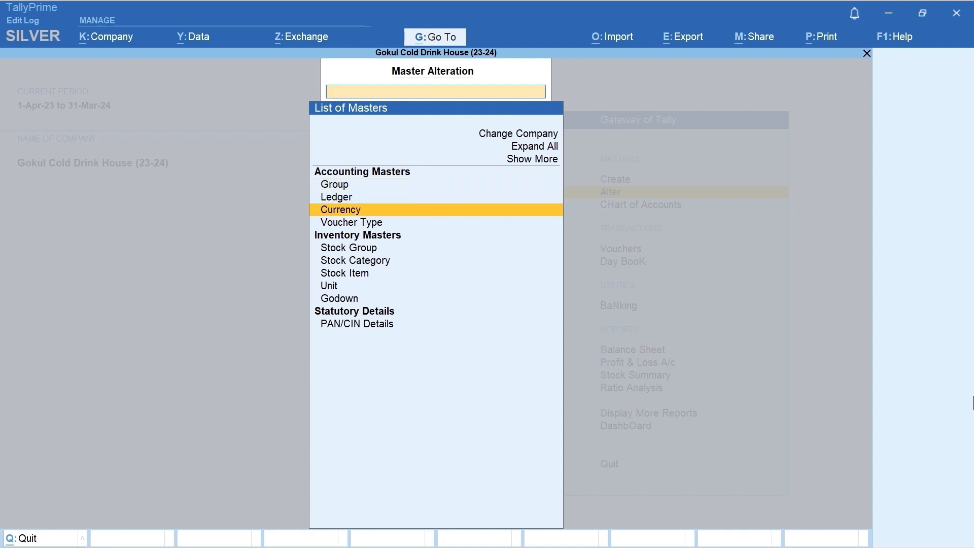
{"action": "key", "text": "Return"}
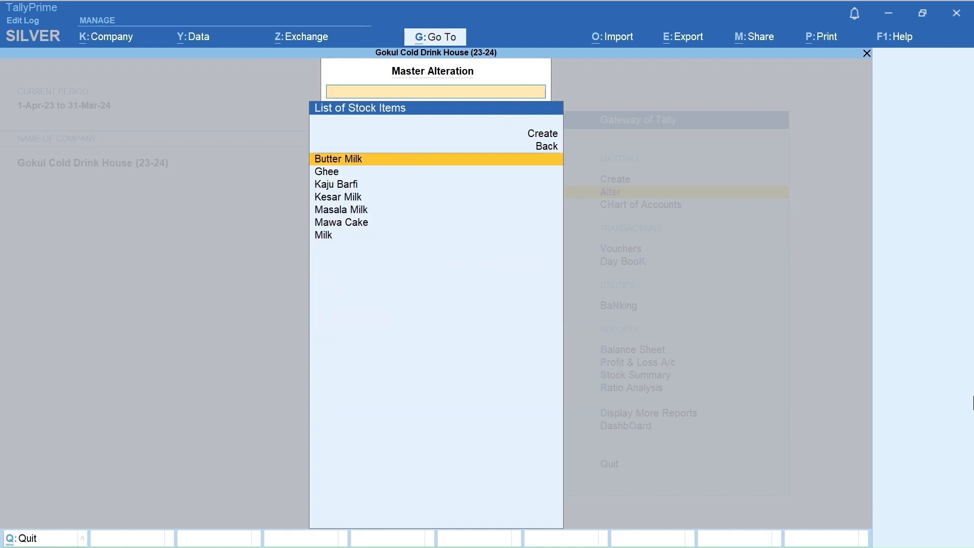
{"action": "key", "text": "Down"}
{"action": "key", "text": "Down"}
{"action": "key", "text": "Down"}
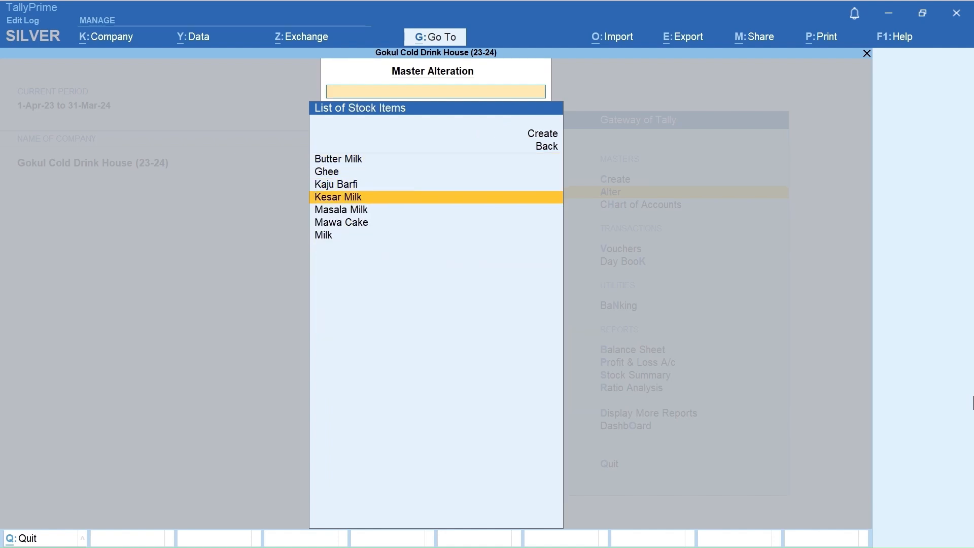
{"action": "key", "text": "Return"}
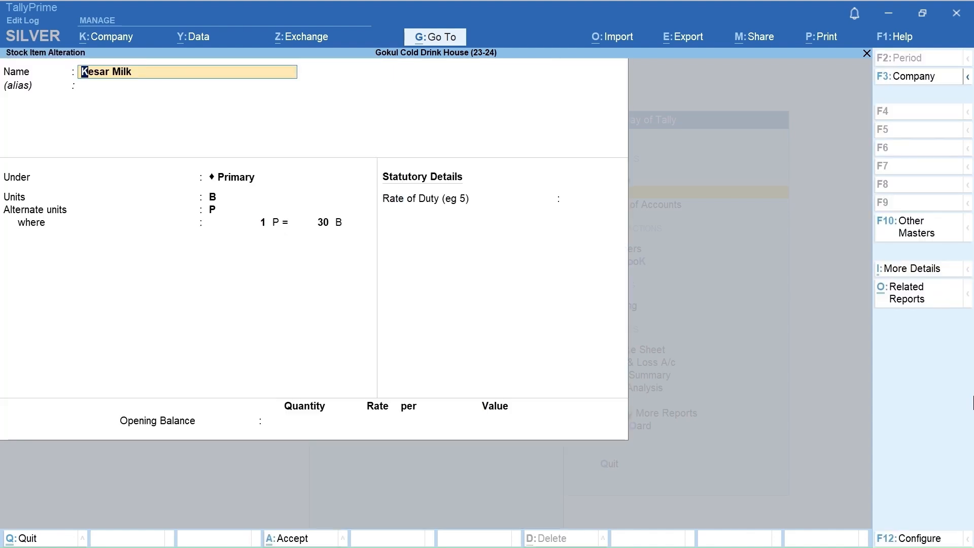
Step: Move Kesar Milk under the Flavored Milk 150 ML group without an opening balance and save the item
{"action": "key", "text": "Return"}
{"action": "key", "text": "Return"}
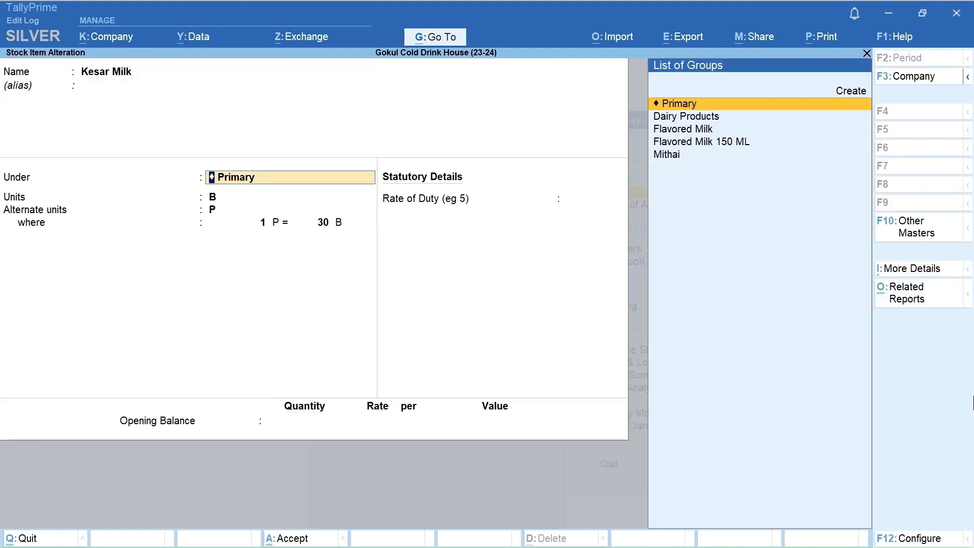
{"action": "key", "text": "Down"}
{"action": "key", "text": "Down"}
{"action": "key", "text": "Down"}
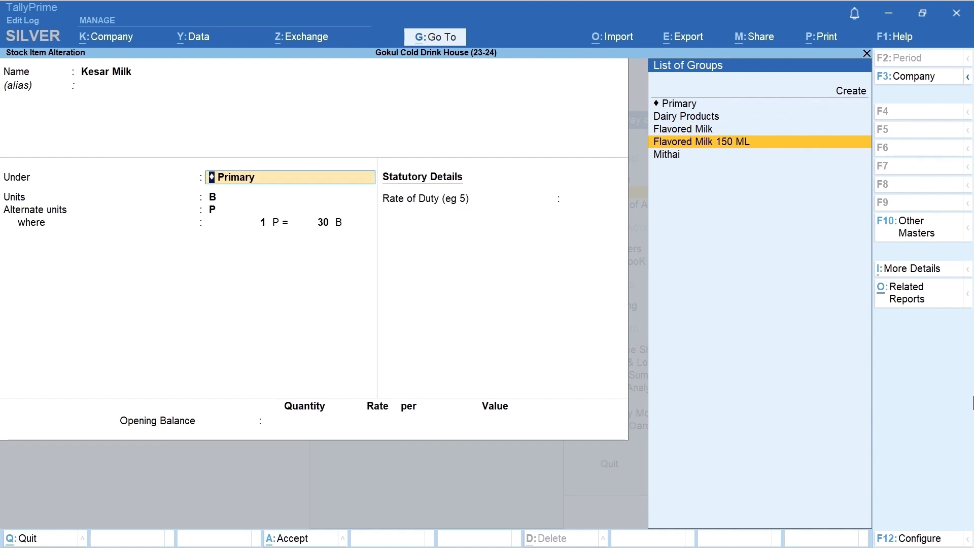
{"action": "key", "text": "Return"}
{"action": "key", "text": "Return"}
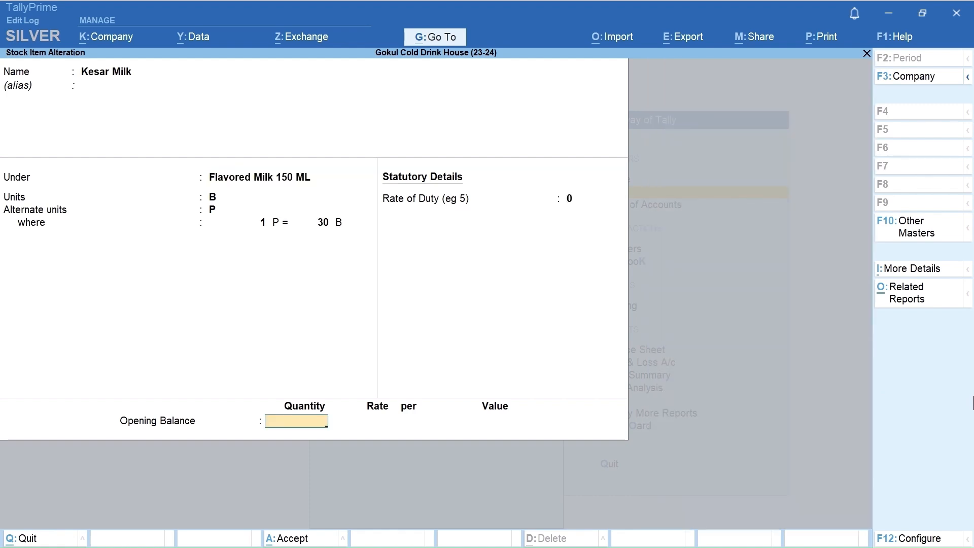
{"action": "key", "text": "Return"}
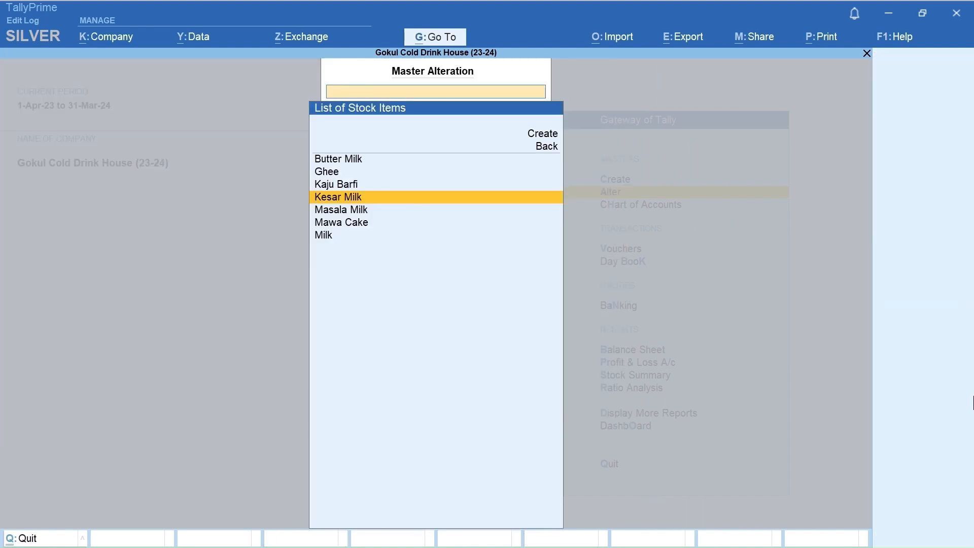
Step: Alter the Masala Milk stock item to fall under the Flavored Milk group, save it and leave master alteration
{"action": "key", "text": "Down"}
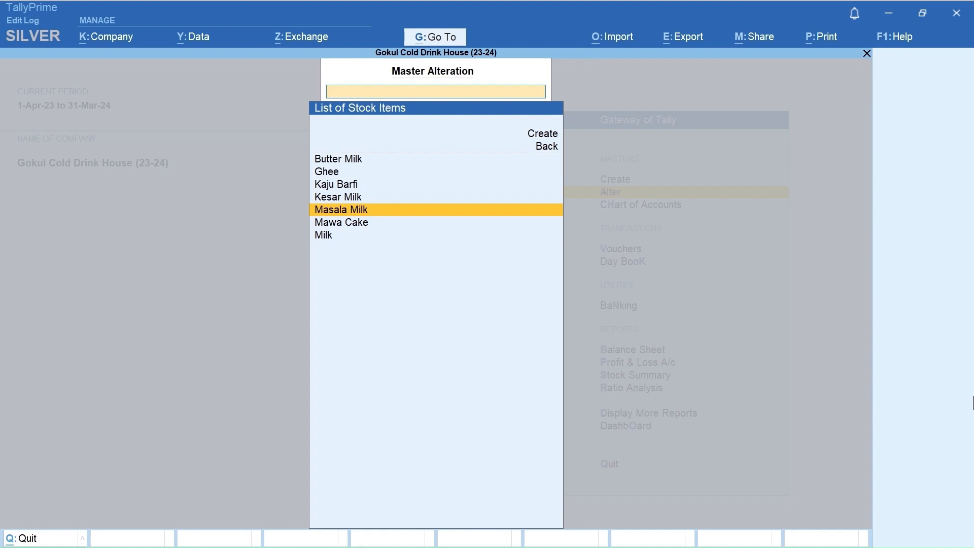
{"action": "key", "text": "Return"}
{"action": "key", "text": "Return"}
{"action": "key", "text": "Return"}
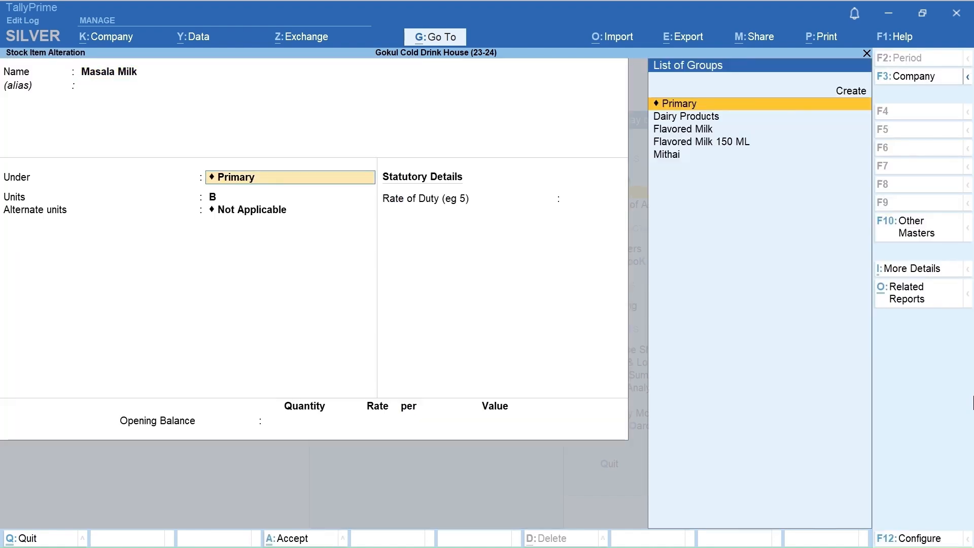
{"action": "key", "text": "Down"}
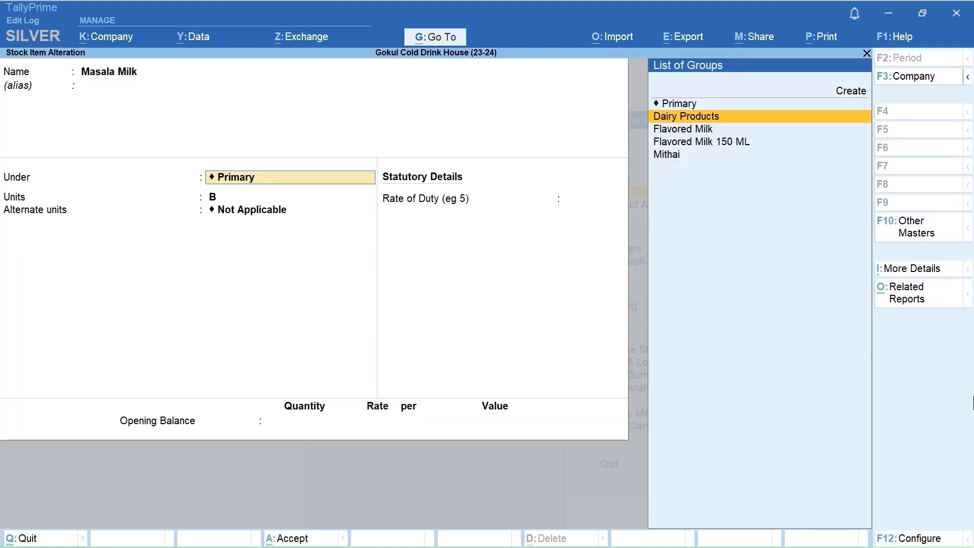
{"action": "key", "text": "Down"}
{"action": "key", "text": "Return"}
{"action": "key", "text": "Return"}
{"action": "key", "text": "Return"}
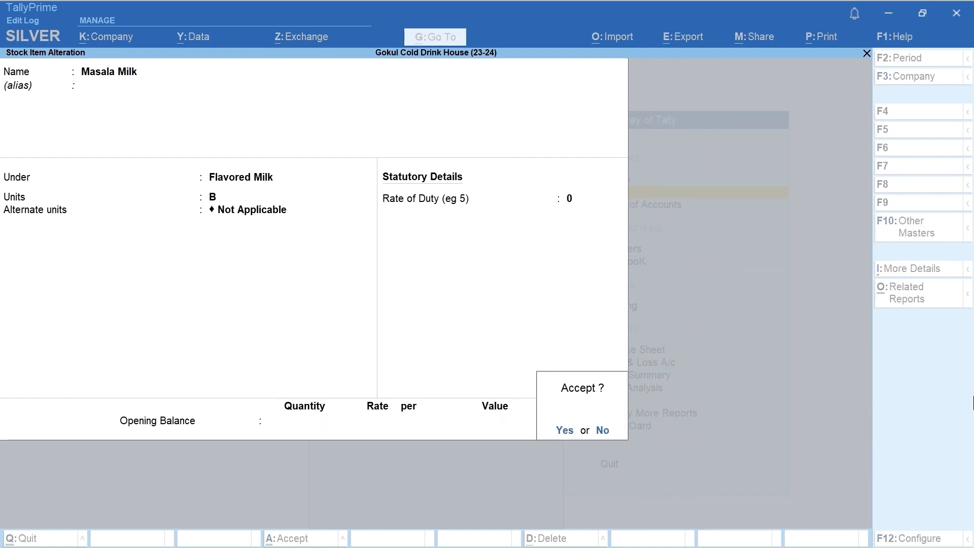
{"action": "key", "text": "Return"}
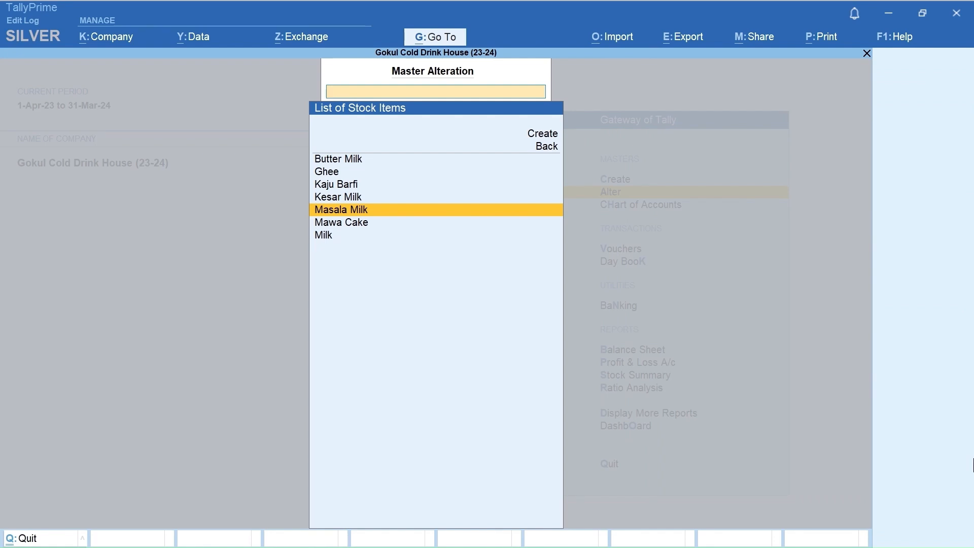
{"action": "key", "text": "Escape"}
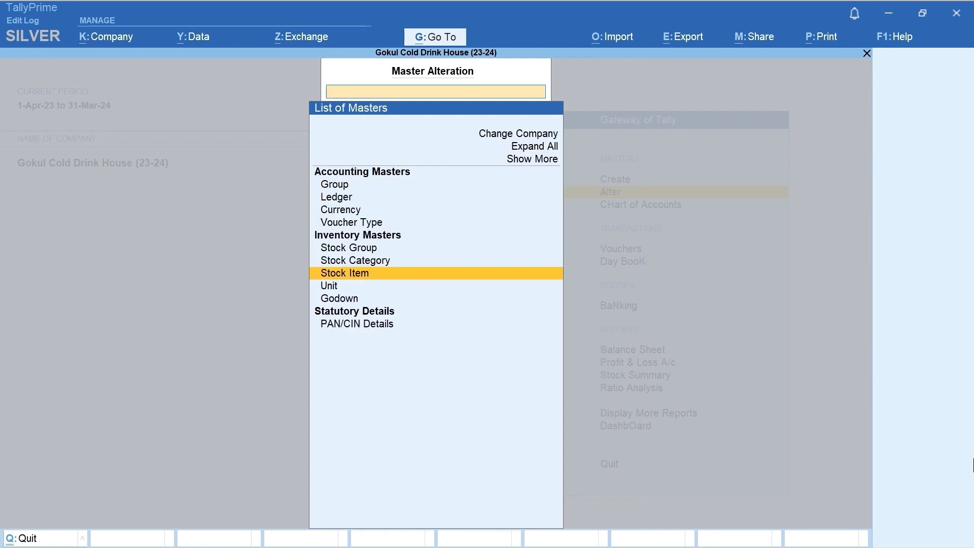
{"action": "key", "text": "Escape"}
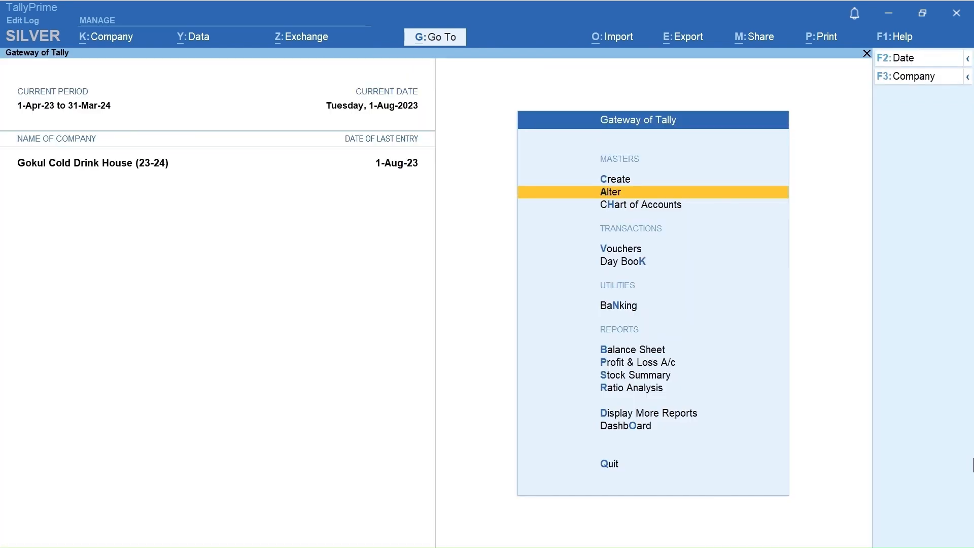
Step: Display the list of stock items in the Chart of Accounts
{"action": "key", "text": "Down"}
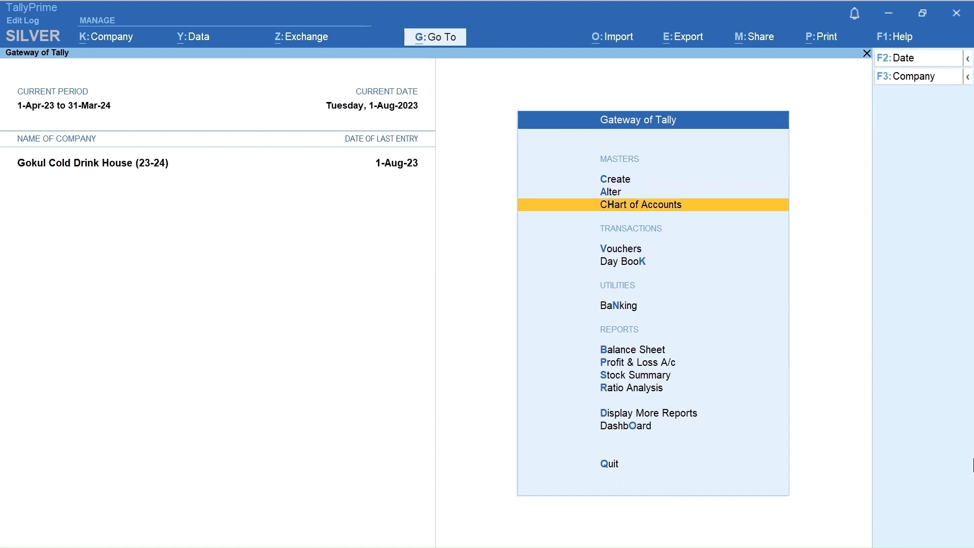
{"action": "key", "text": "Return"}
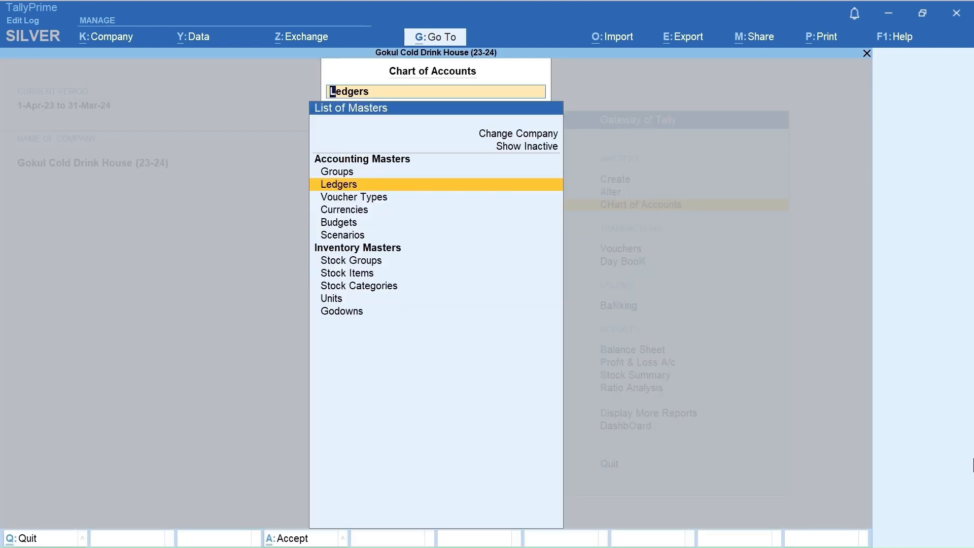
{"action": "key", "text": "Down"}
{"action": "key", "text": "Down"}
{"action": "key", "text": "Down"}
{"action": "key", "text": "Down"}
{"action": "key", "text": "Down"}
{"action": "key", "text": "Down"}
{"action": "key", "text": "Return"}
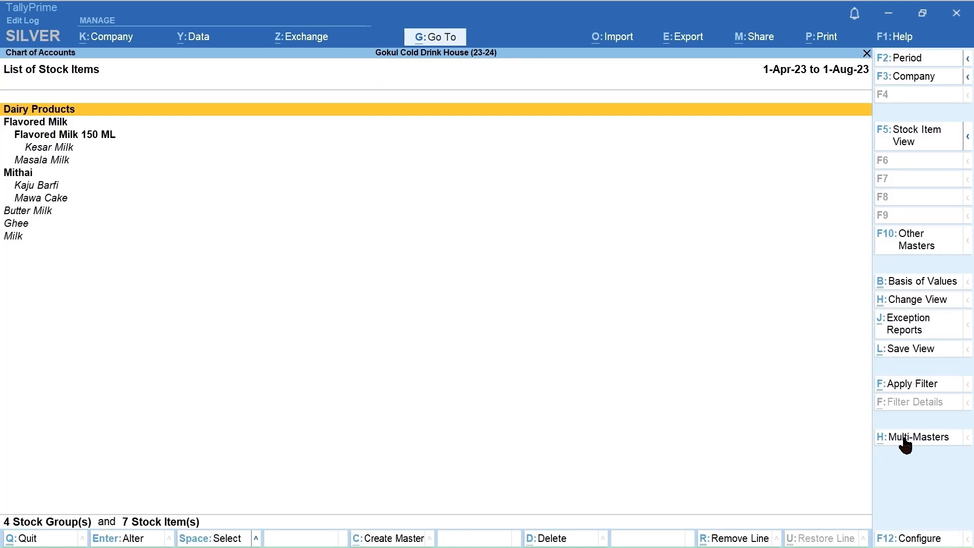
Step: Start Multi Alter for the stock items, covering All Items
{"action": "left_click", "coordinate": [905, 439]}
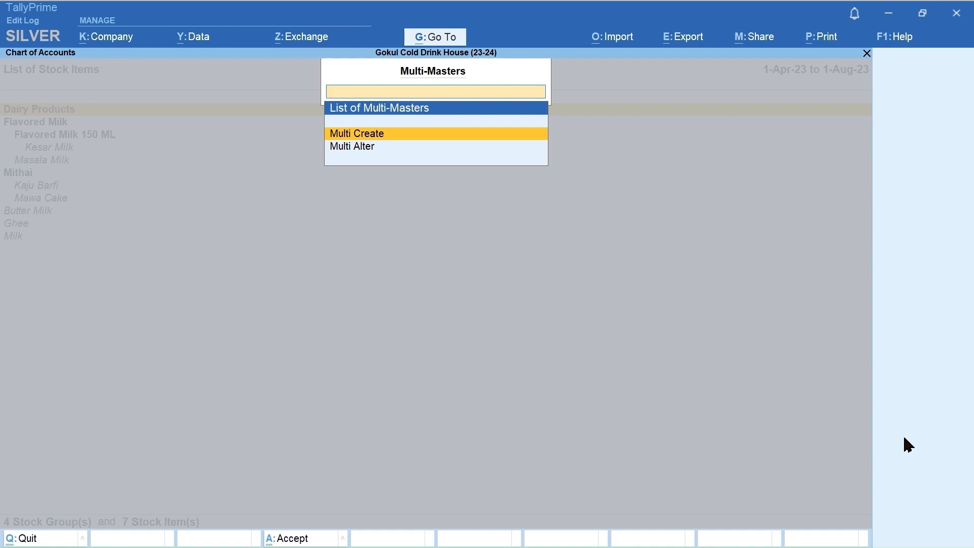
{"action": "key", "text": "Down"}
{"action": "key", "text": "Return"}
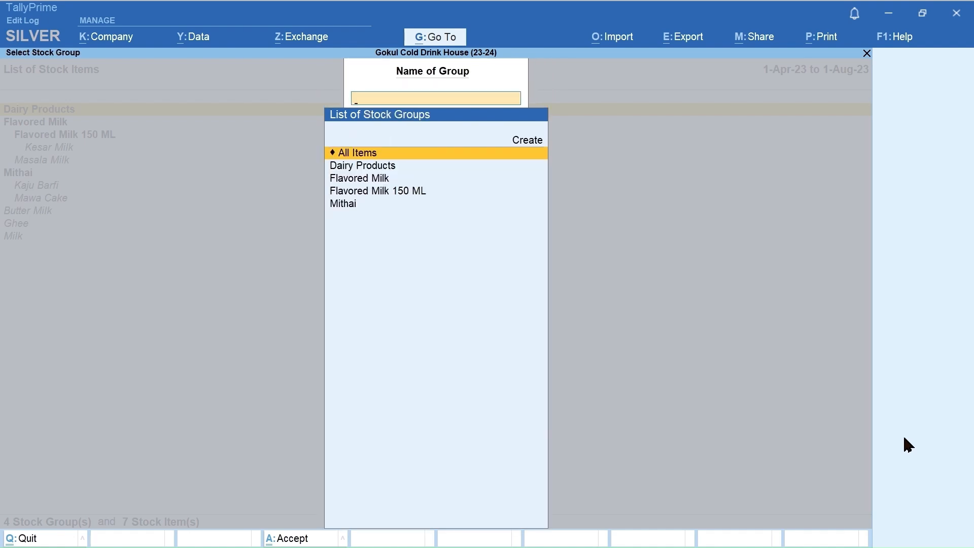
{"action": "key", "text": "Return"}
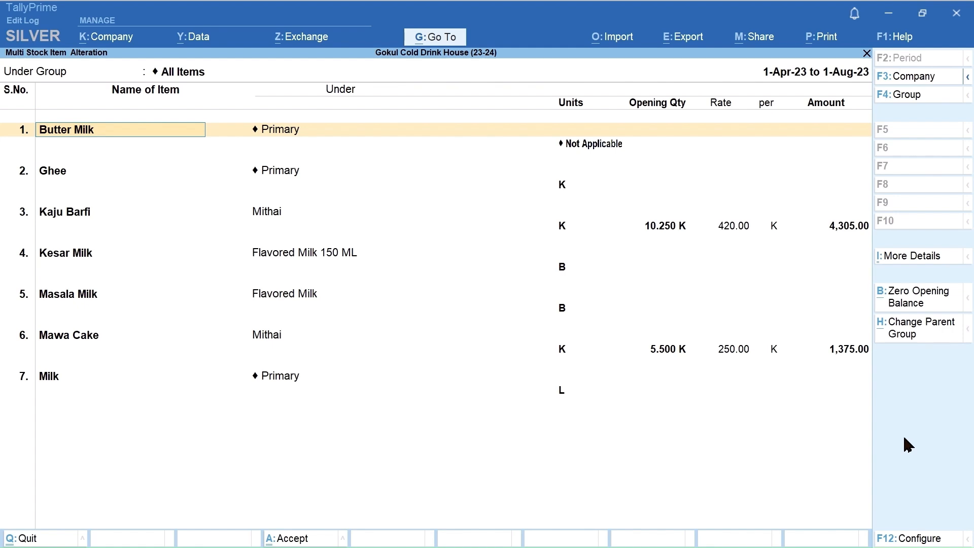
Step: Place Butter Milk under the Dairy Products group, leaving its units Not Applicable
{"action": "key", "text": "Return"}
{"action": "key", "text": "Down"}
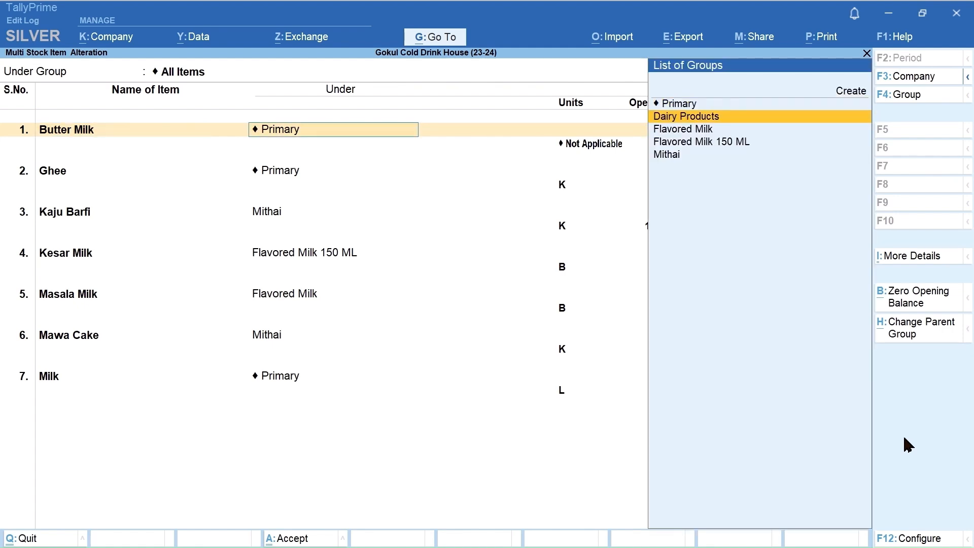
{"action": "key", "text": "Return"}
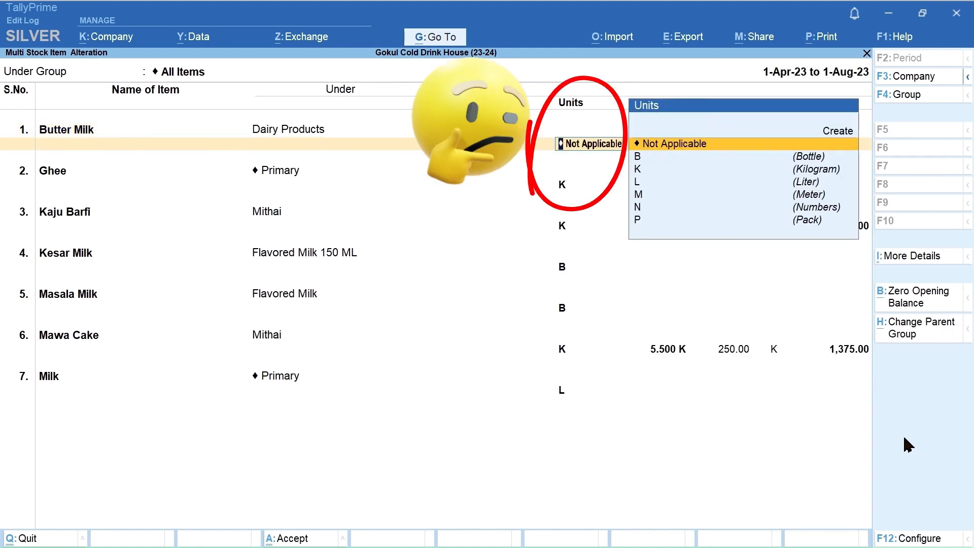
{"action": "key", "text": "Return"}
{"action": "key", "text": "Return"}
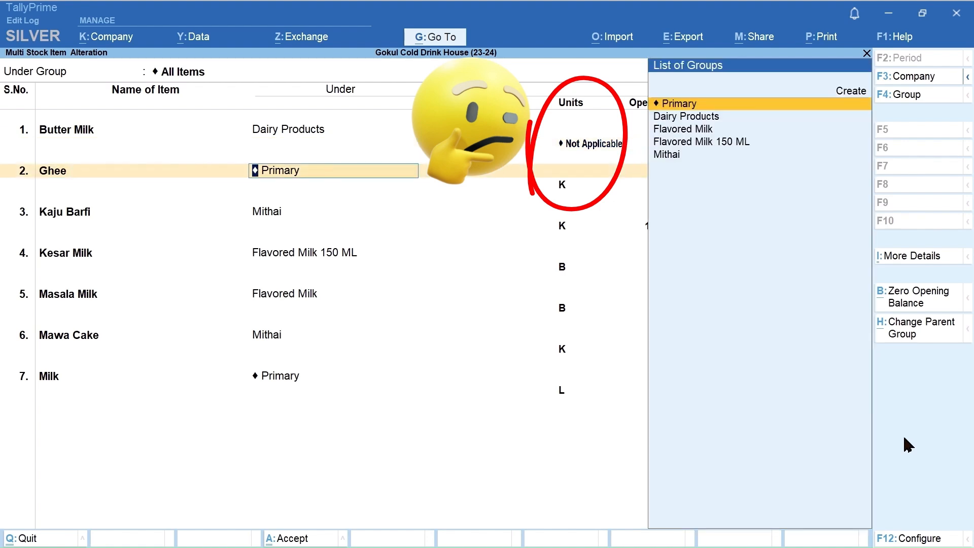
Step: Place Ghee under the Dairy Products group with unit K and no opening quantity, and accept the multi stock item alteration
{"action": "key", "text": "Down"}
{"action": "key", "text": "Return"}
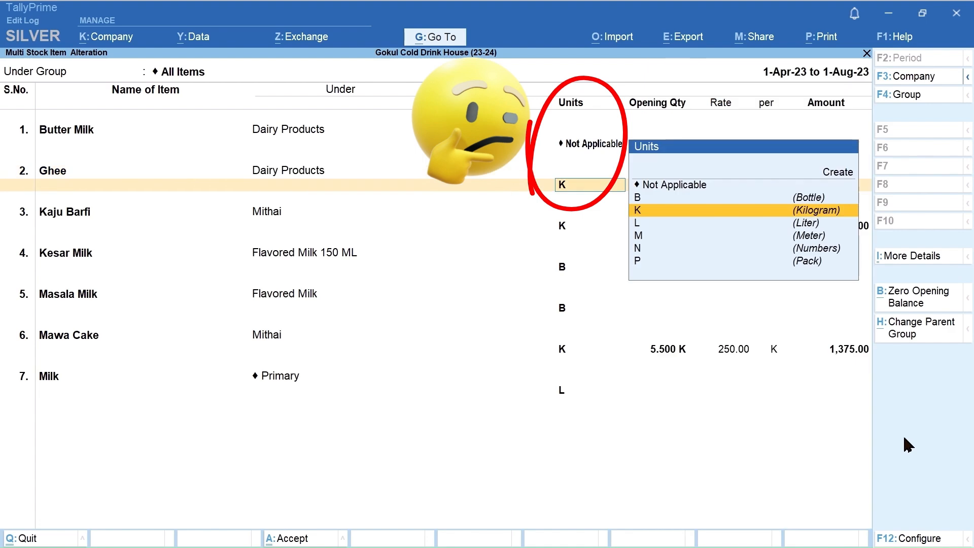
{"action": "key", "text": "Return"}
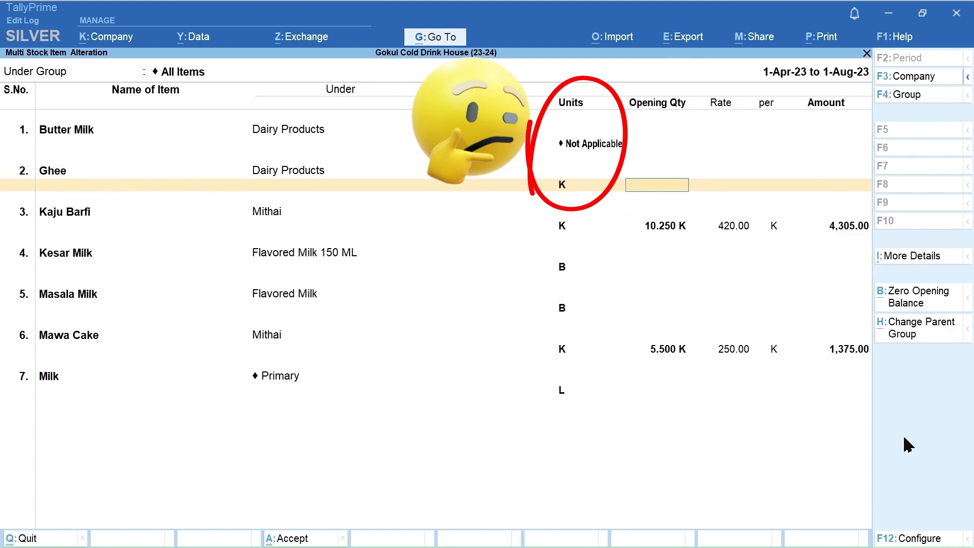
{"action": "key", "text": "Return"}
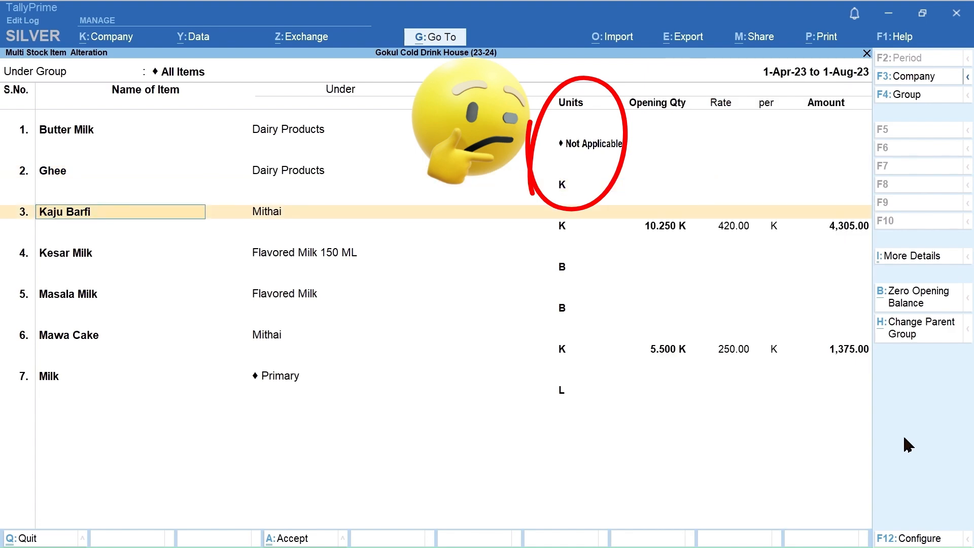
{"action": "key", "text": "ctrl+a"}
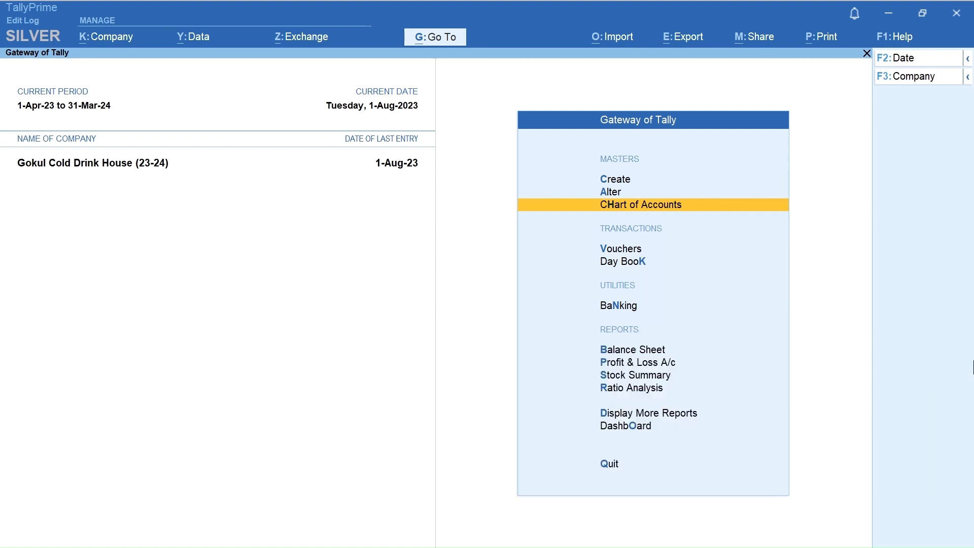
Step: Start a new Purchase voucher from voucher creation
{"action": "key", "text": "Down"}
{"action": "key", "text": "Down"}
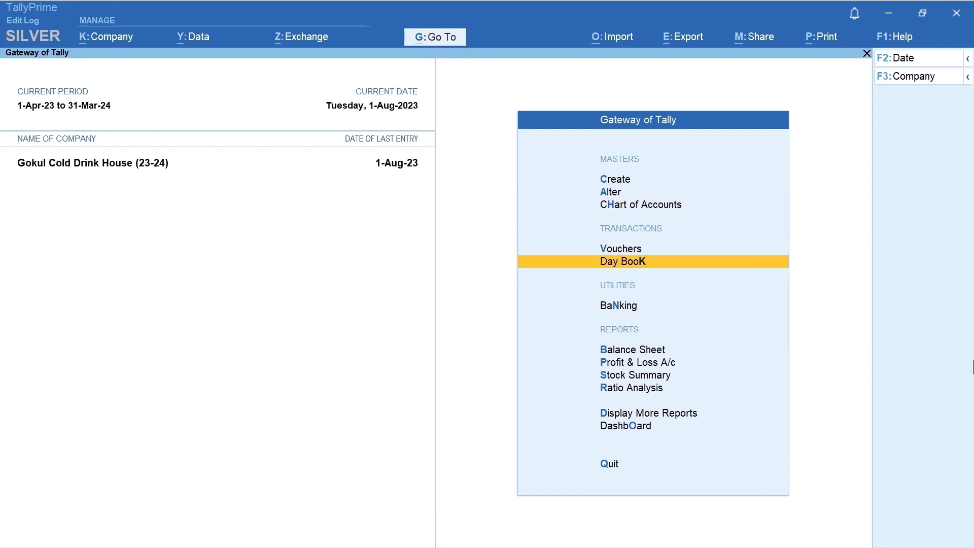
{"action": "key", "text": "Up"}
{"action": "key", "text": "Return"}
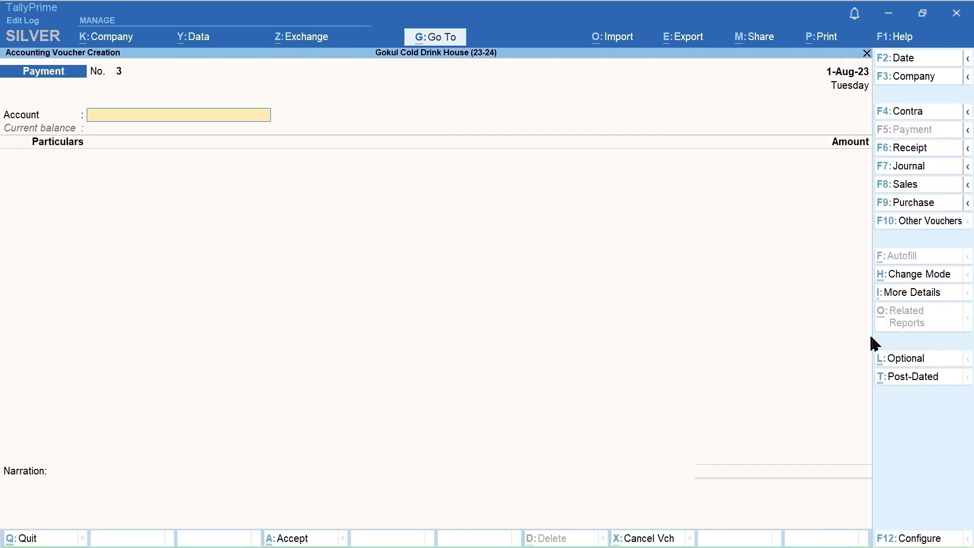
{"action": "left_click", "coordinate": [902, 208]}
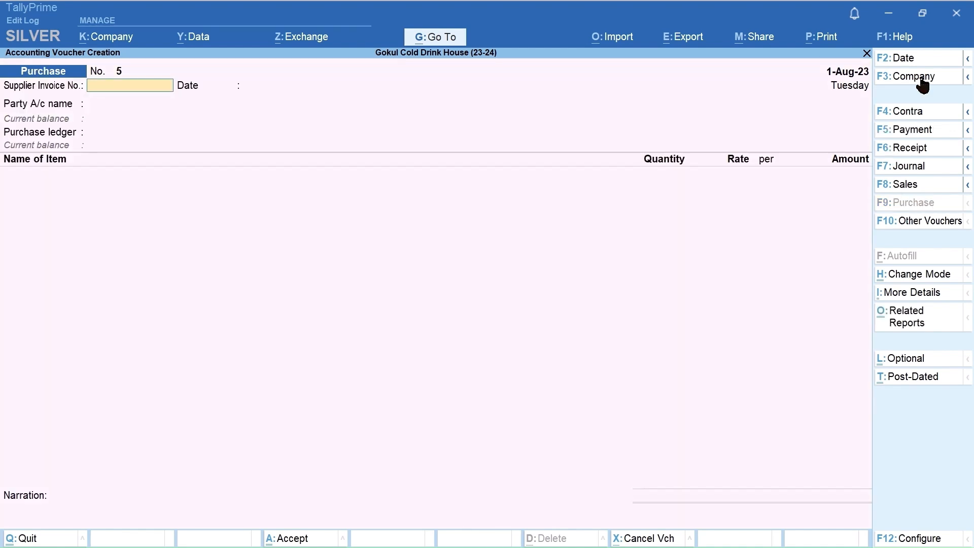
Step: Set the purchase voucher date to 2-8-2023 and enter the supplier invoice number
{"action": "left_click", "coordinate": [908, 59]}
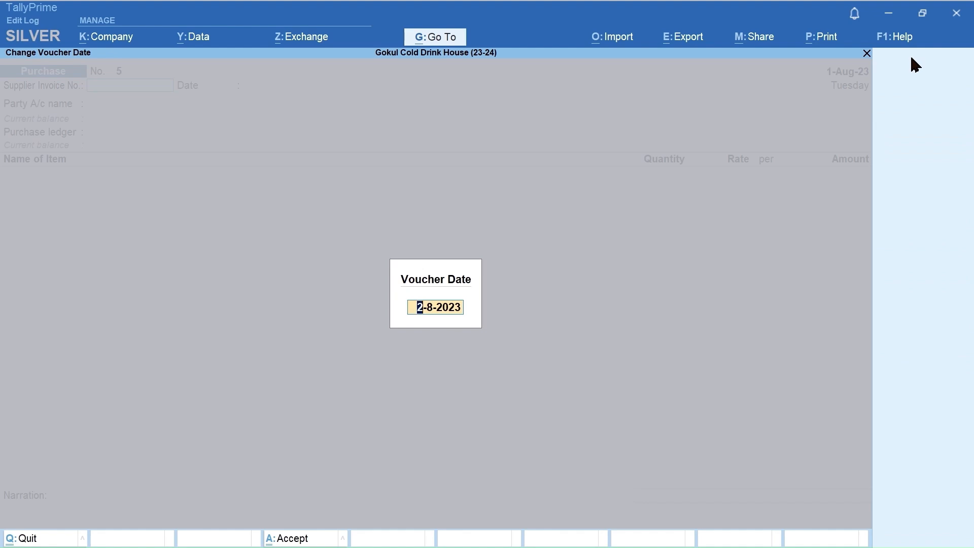
{"action": "key", "text": "Return"}
{"action": "type", "text": "A0034/23-24"}
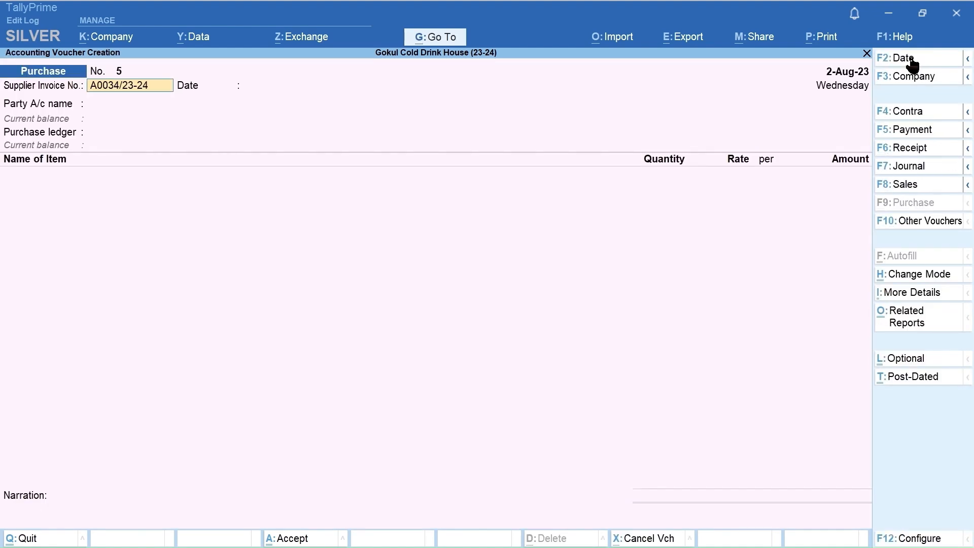
Step: Keep the invoice date 2-Aug-23, choose Arere Dairy as the party with its default details, and select Purchase A/c as the purchase ledger
{"action": "key", "text": "Return"}
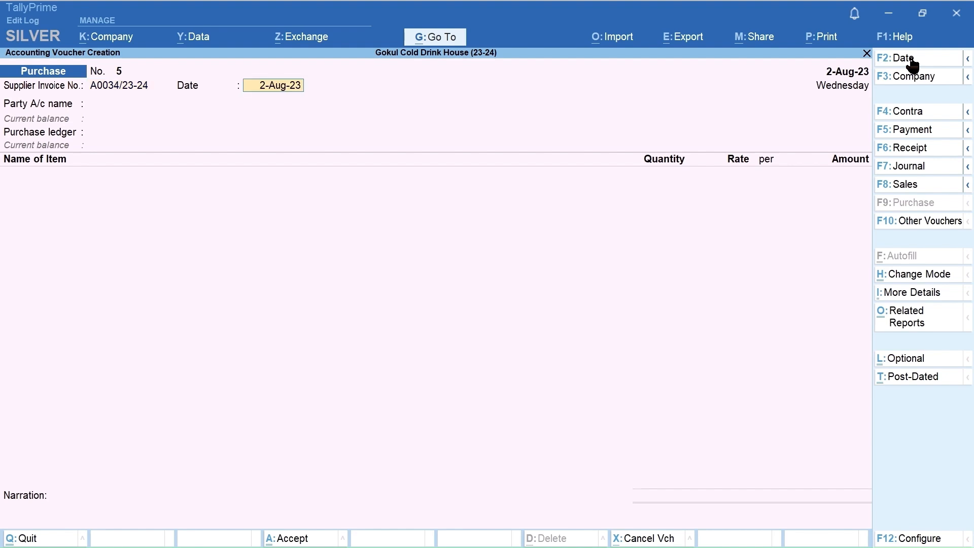
{"action": "key", "text": "Return"}
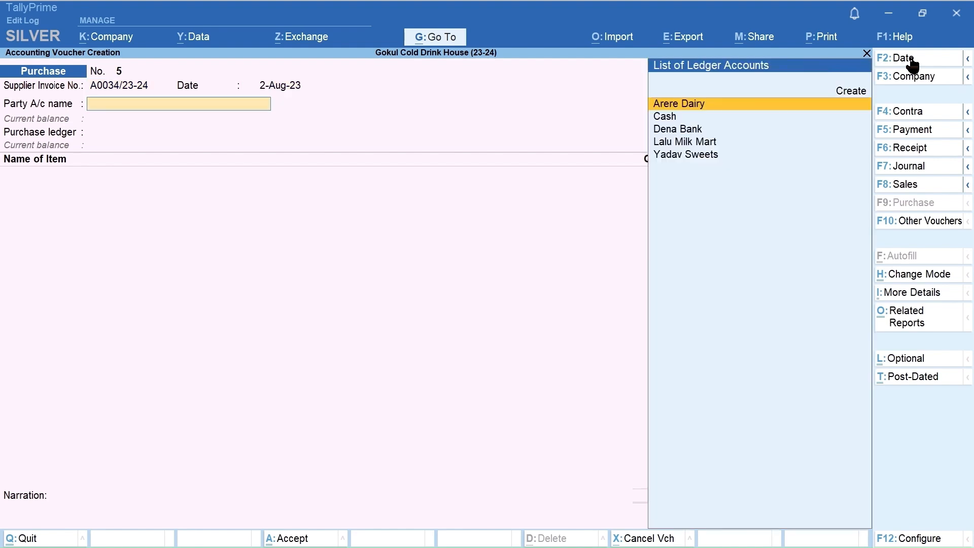
{"action": "key", "text": "Return"}
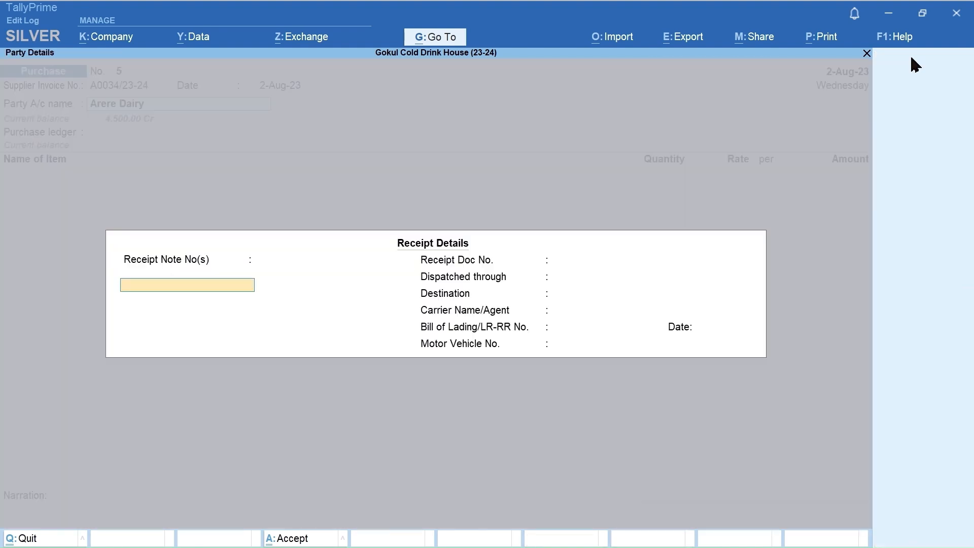
{"action": "key", "text": "ctrl"}
{"action": "key", "text": "ctrl+a"}
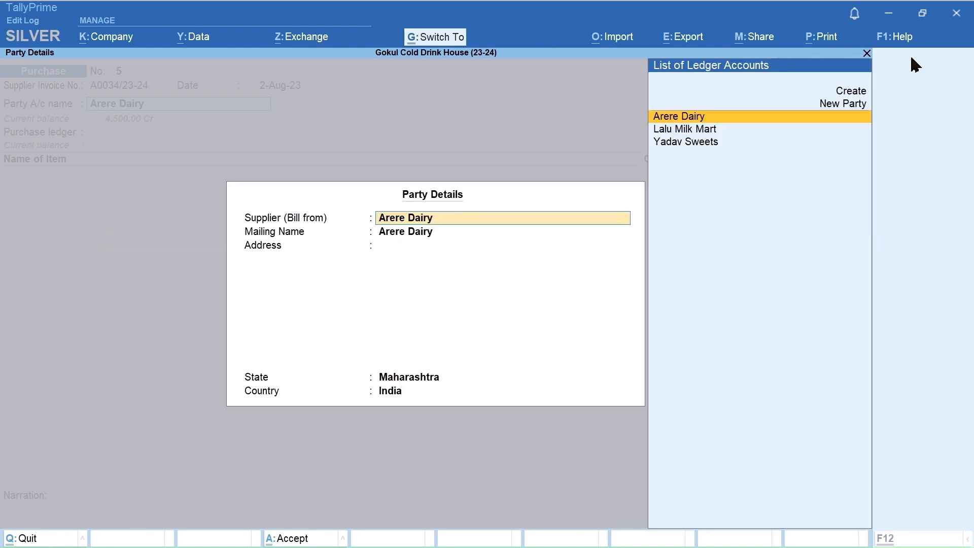
{"action": "key", "text": "ctrl+a"}
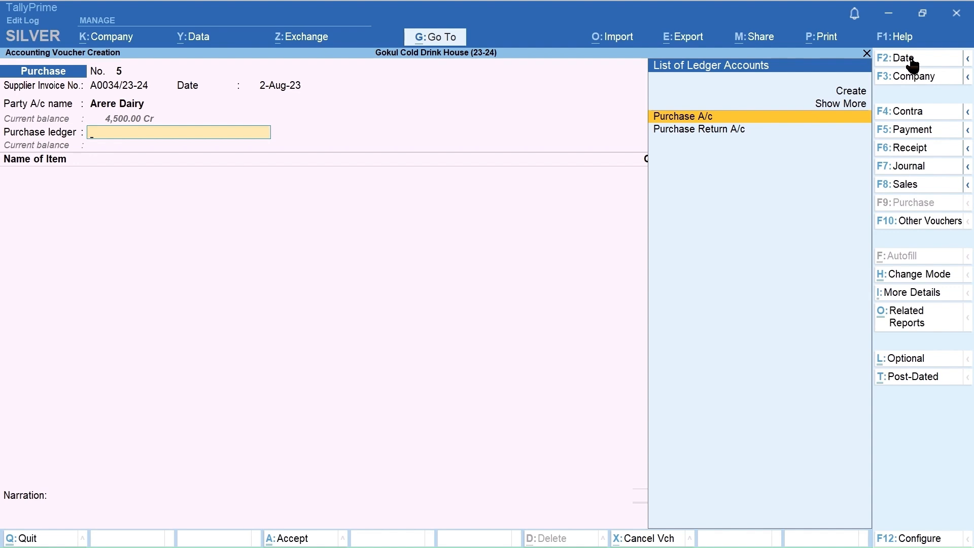
{"action": "key", "text": "Return"}
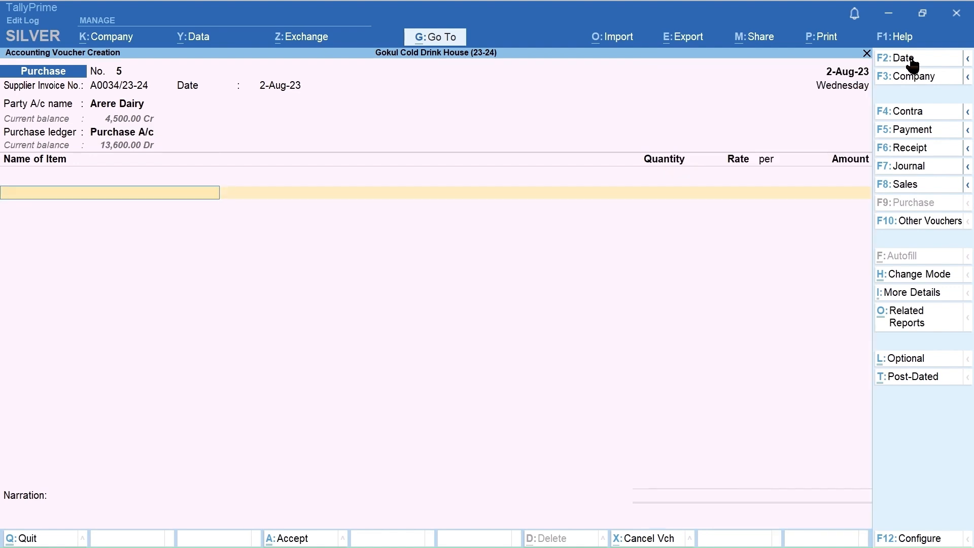
Step: Add Butter Milk as the first voucher item and alter its stock item master from within the voucher to use unit B (Bottle)
{"action": "type", "text": "B"}
{"action": "key", "text": "Return"}
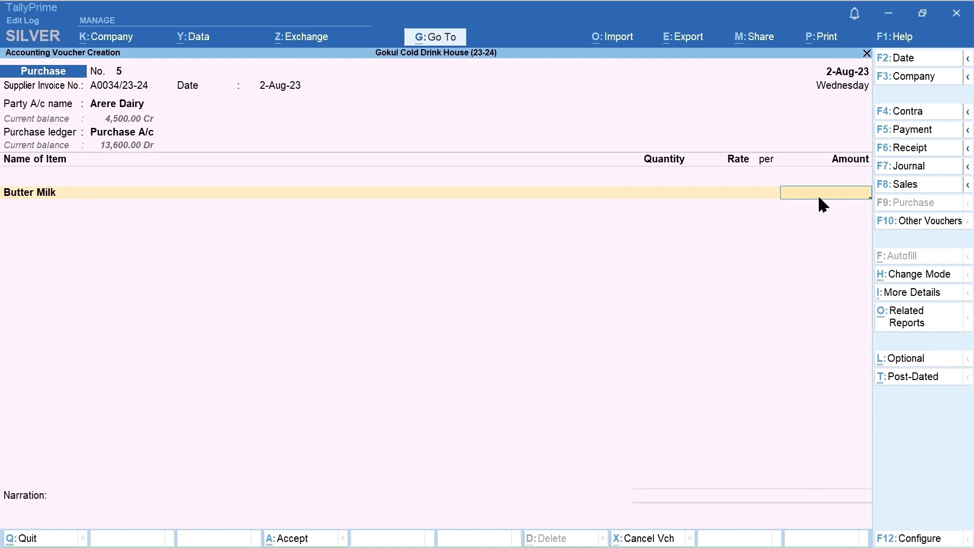
{"action": "key", "text": "BackSpace"}
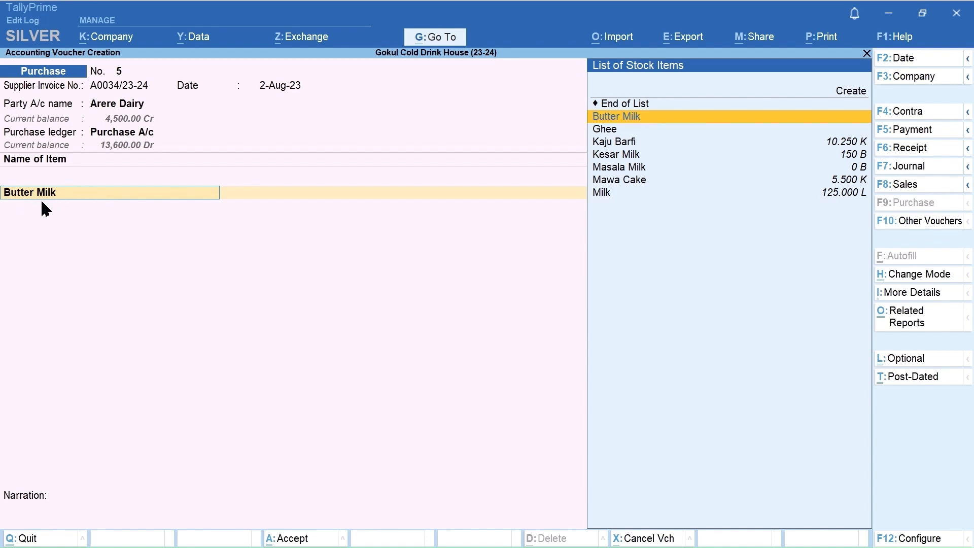
{"action": "key", "text": "ctrl+Return"}
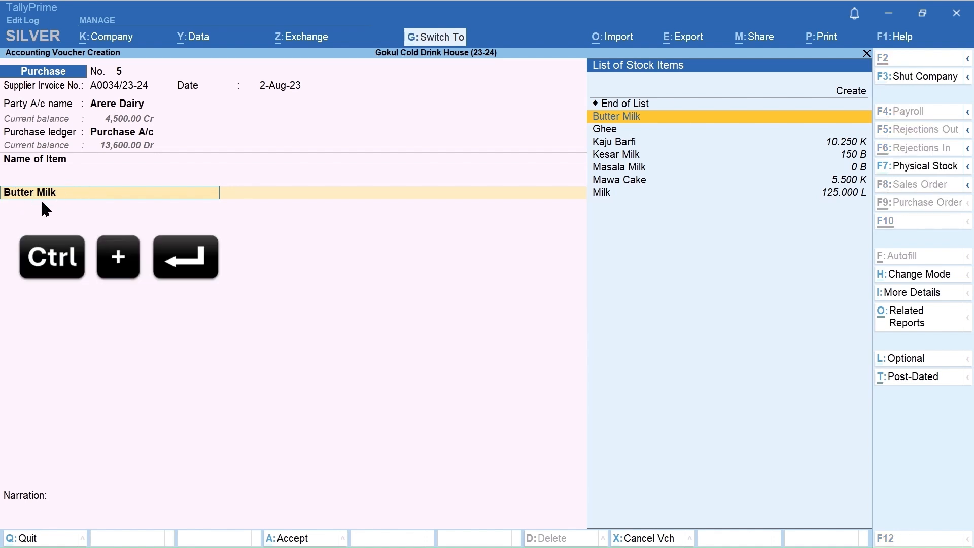
{"action": "key", "text": "ctrl+Return"}
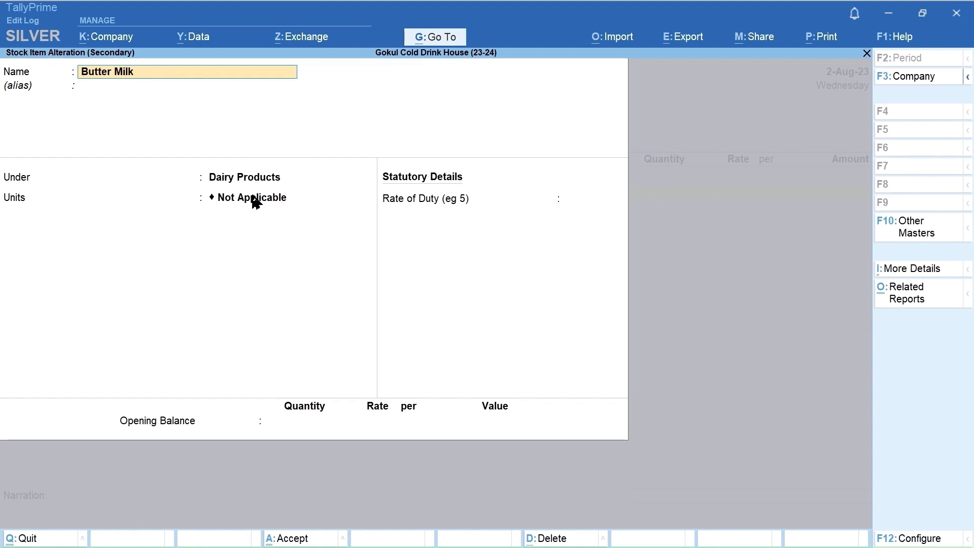
{"action": "key", "text": "Return"}
{"action": "key", "text": "Return"}
{"action": "key", "text": "Return"}
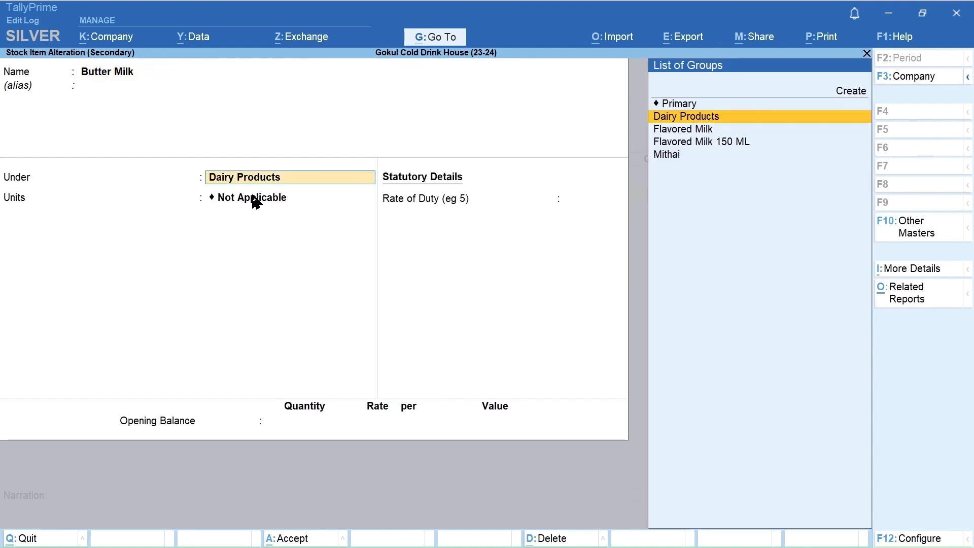
{"action": "key", "text": "Down"}
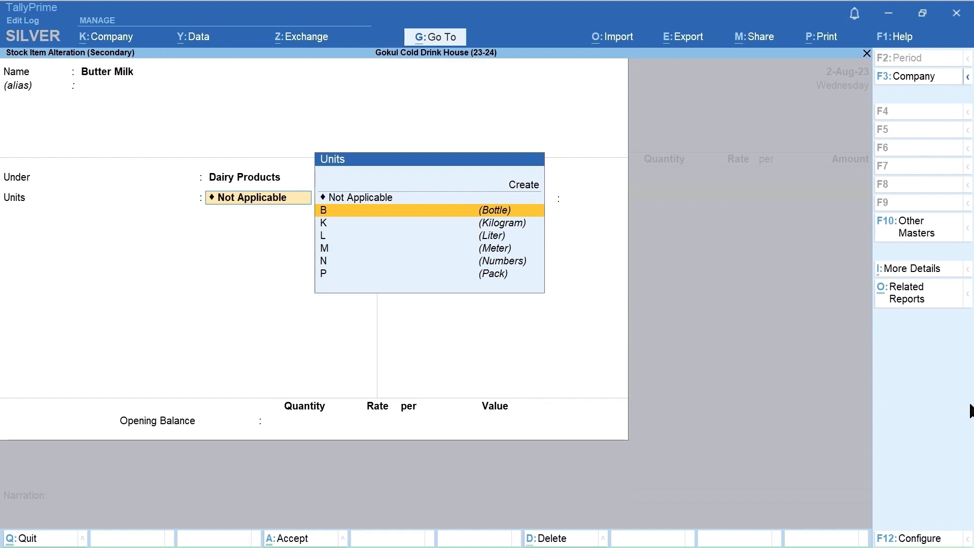
{"action": "key", "text": "Return"}
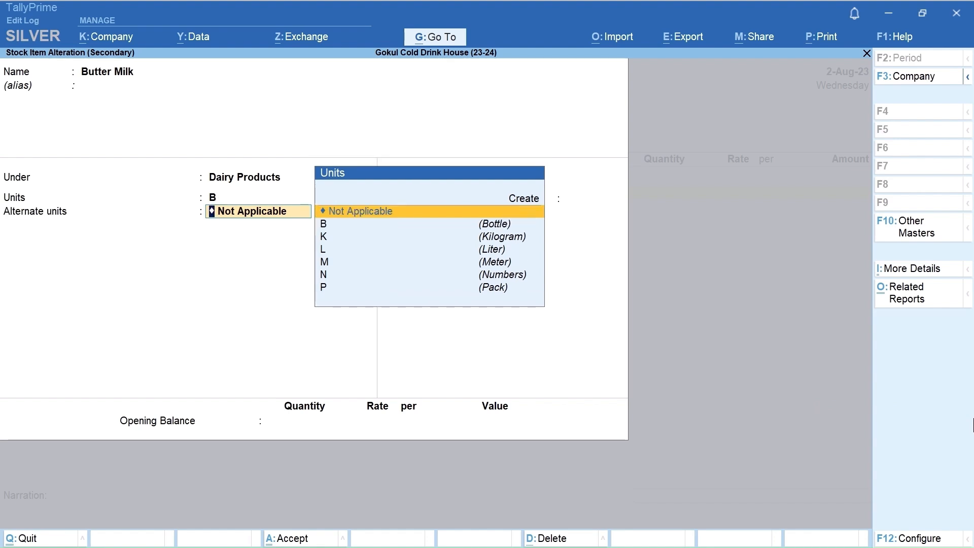
{"action": "key", "text": "ctrl+a"}
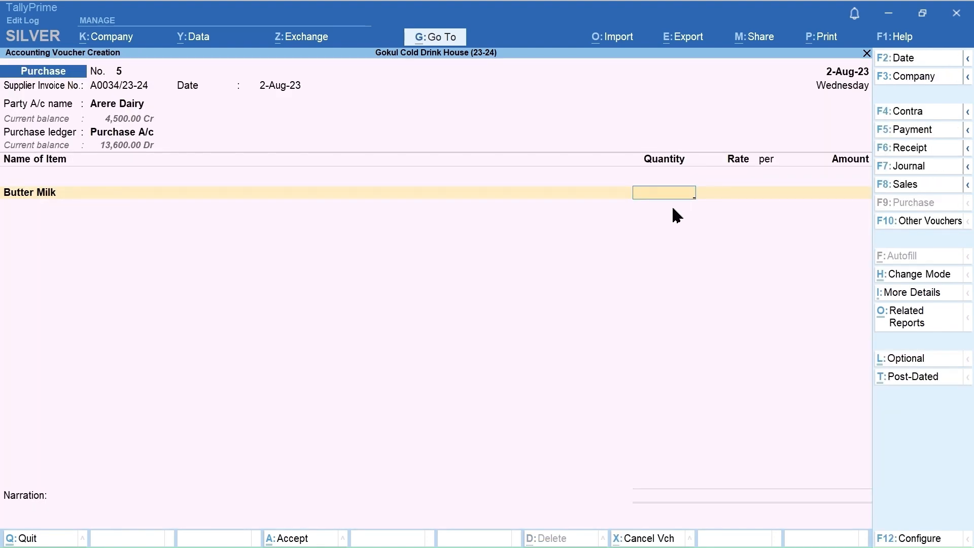
Step: Enter a quantity of 50 B at a rate of 8.00 per B for Butter Milk
{"action": "type", "text": "50"}
{"action": "key", "text": "Return"}
{"action": "type", "text": "8"}
{"action": "key", "text": "Return"}
{"action": "key", "text": "Return"}
{"action": "key", "text": "Return"}
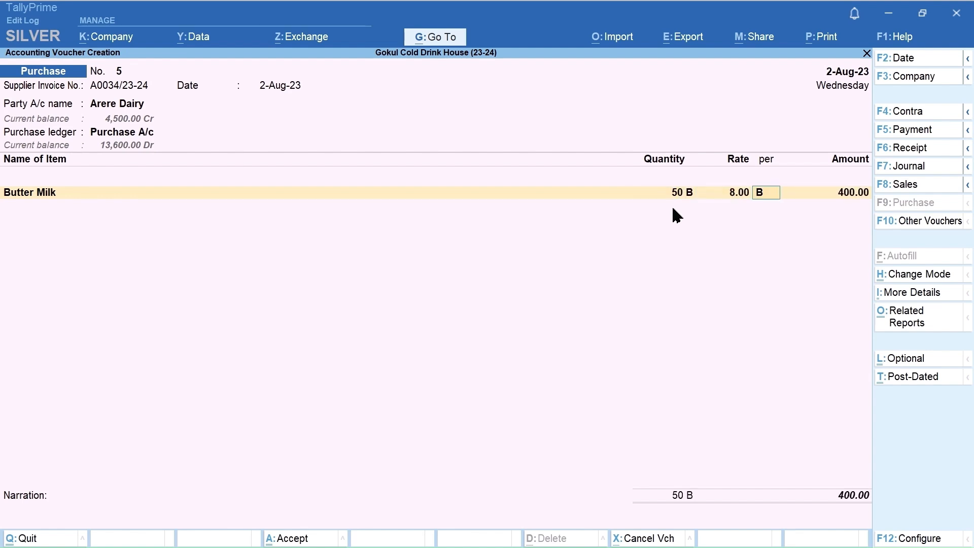
Step: Add Ghee as the second item with a quantity of 5 K at a rate of 600 per K
{"action": "type", "text": "G"}
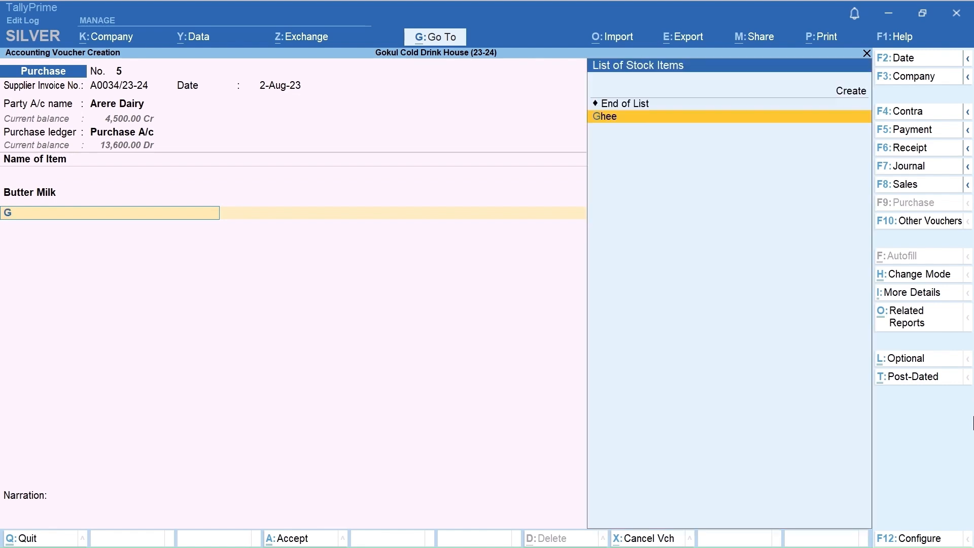
{"action": "key", "text": "Return"}
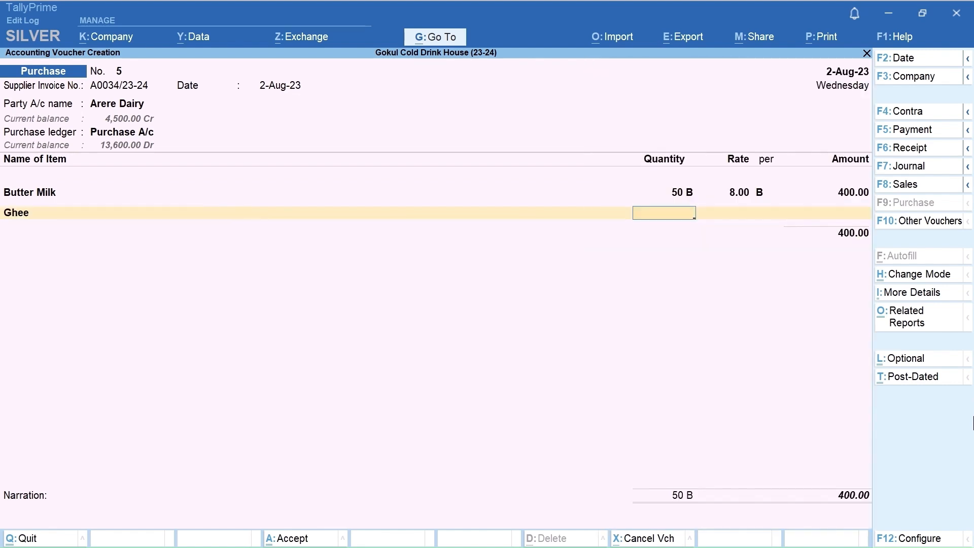
{"action": "type", "text": "5"}
{"action": "key", "text": "Return"}
{"action": "type", "text": "6"}
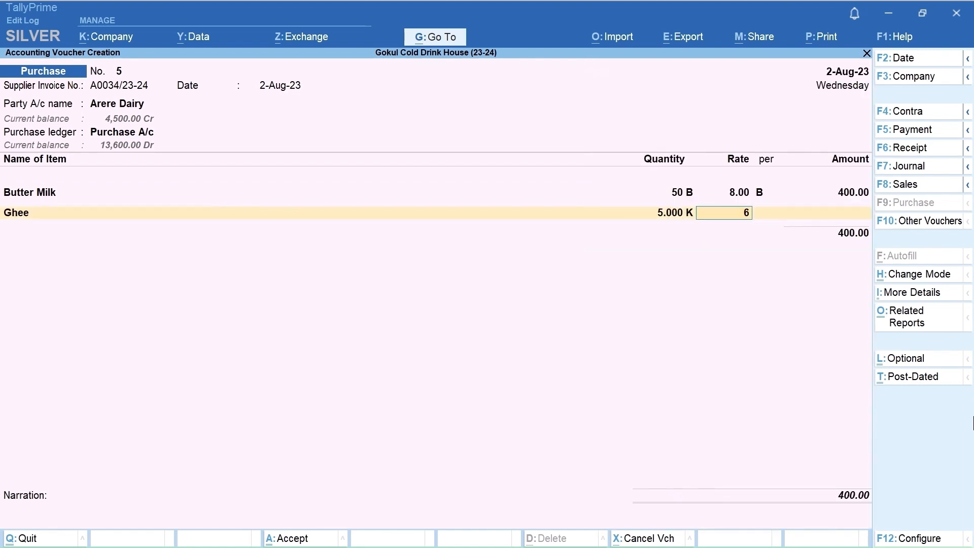
{"action": "type", "text": "00"}
{"action": "key", "text": "Return"}
{"action": "key", "text": "Return"}
{"action": "key", "text": "Return"}
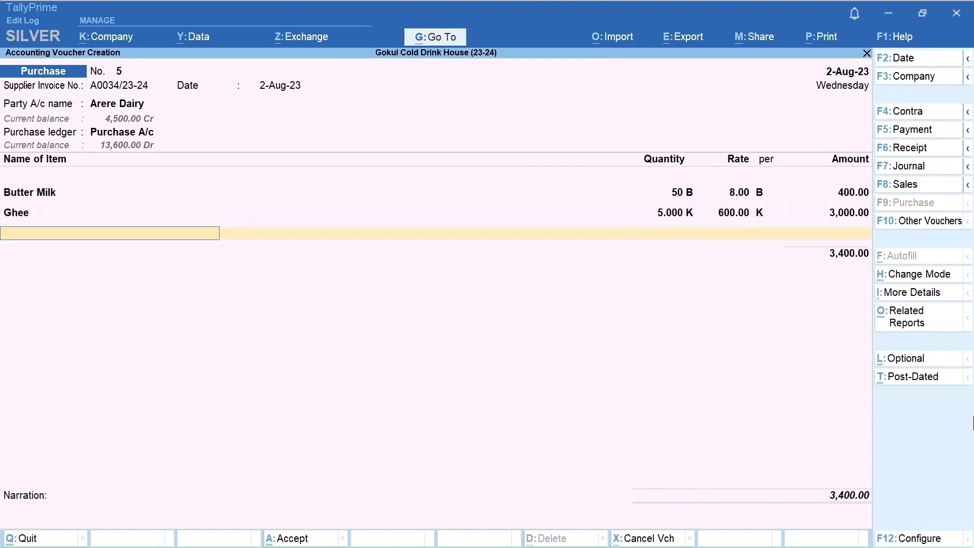
Step: Add Masala Milk as the third item with a quantity of 20 B at a rate of 8 per B
{"action": "type", "text": "Mas"}
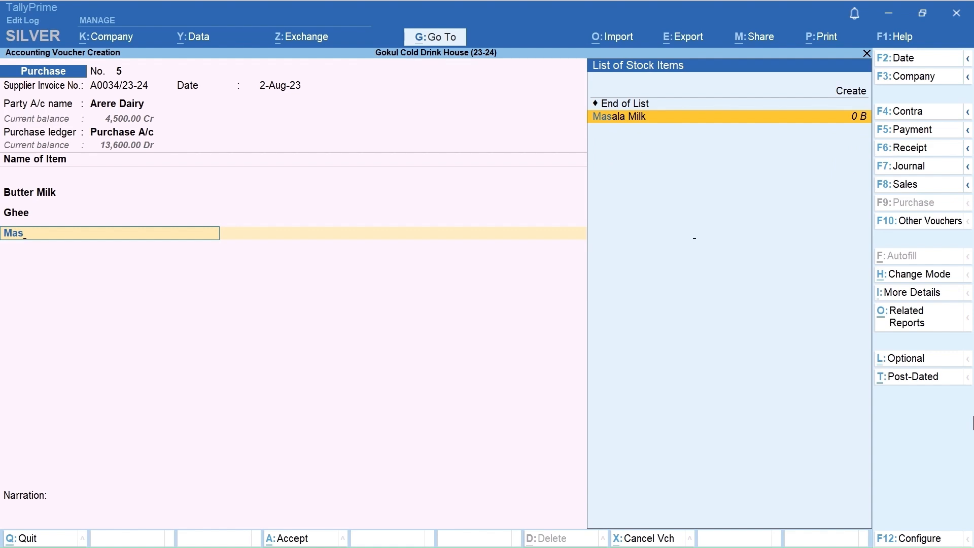
{"action": "key", "text": "Return"}
{"action": "type", "text": "20"}
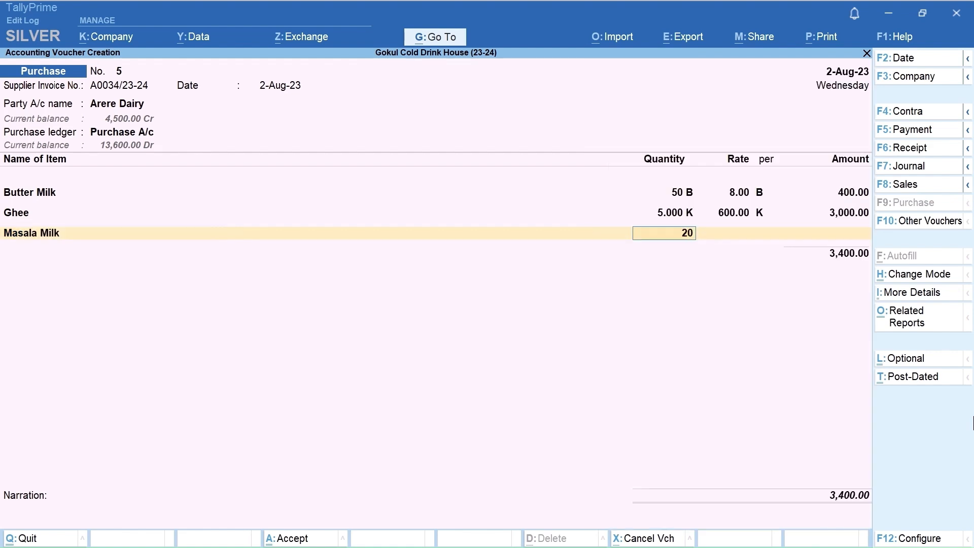
{"action": "key", "text": "Return"}
{"action": "type", "text": "8"}
{"action": "key", "text": "Return"}
{"action": "key", "text": "Return"}
{"action": "key", "text": "Return"}
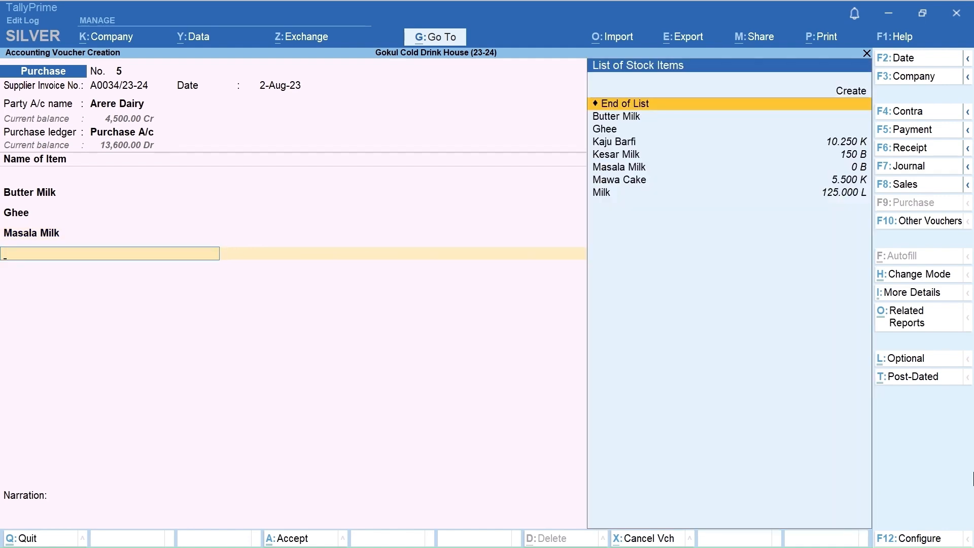
Step: End the item and ledger lists, keep the New Ref bill-wise details, leave the narration blank, and save the purchase voucher
{"action": "key", "text": "Return"}
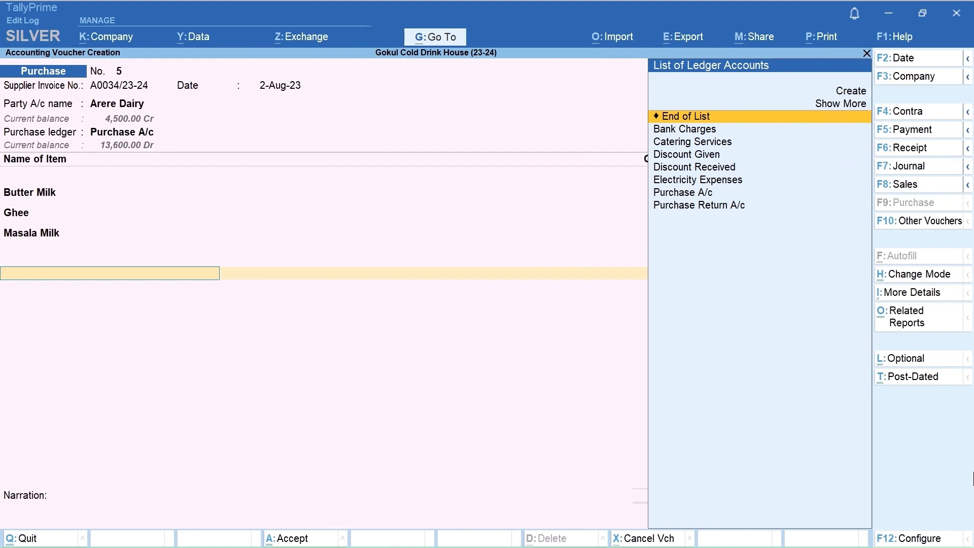
{"action": "key", "text": "Return"}
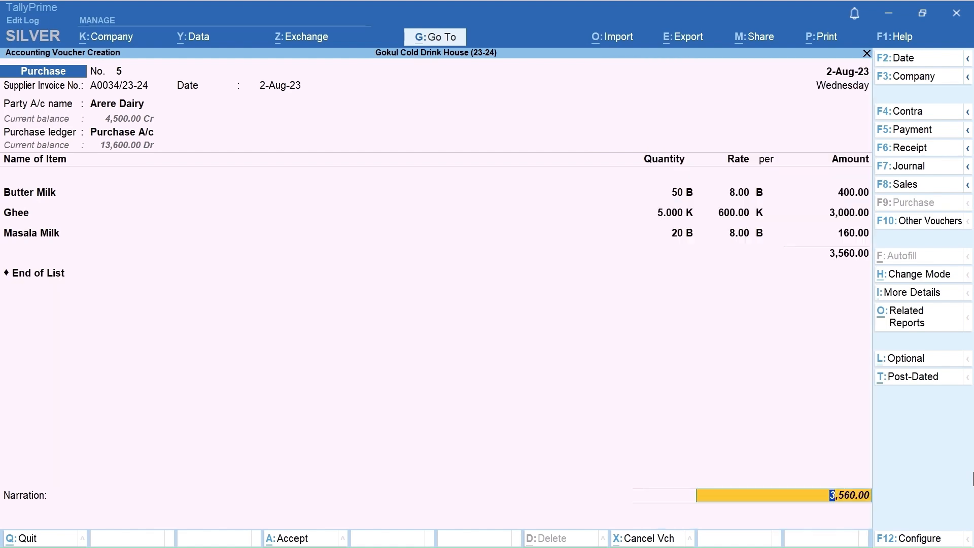
{"action": "key", "text": "Return"}
{"action": "key", "text": "Return"}
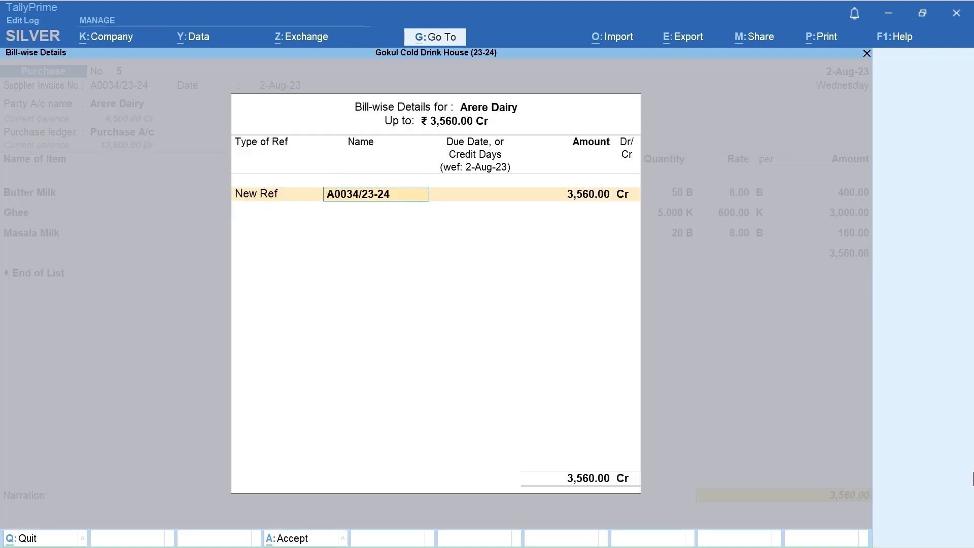
{"action": "key", "text": "Return"}
{"action": "key", "text": "Return"}
{"action": "key", "text": "Return"}
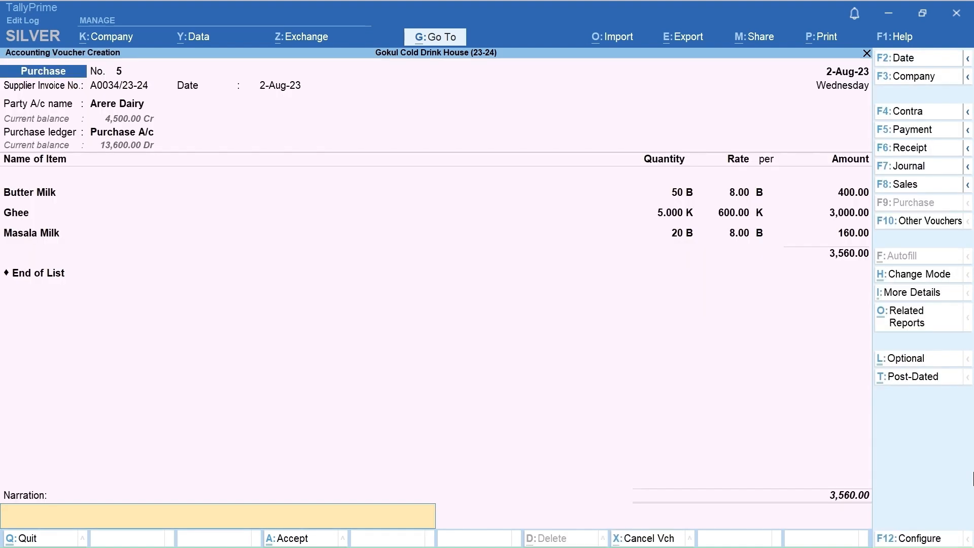
{"action": "key", "text": "Return"}
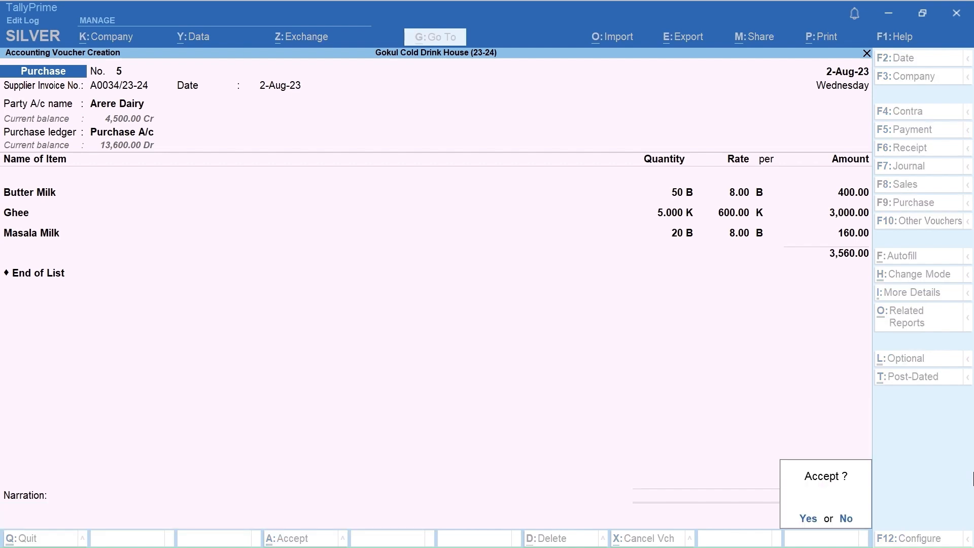
{"action": "key", "text": "Return"}
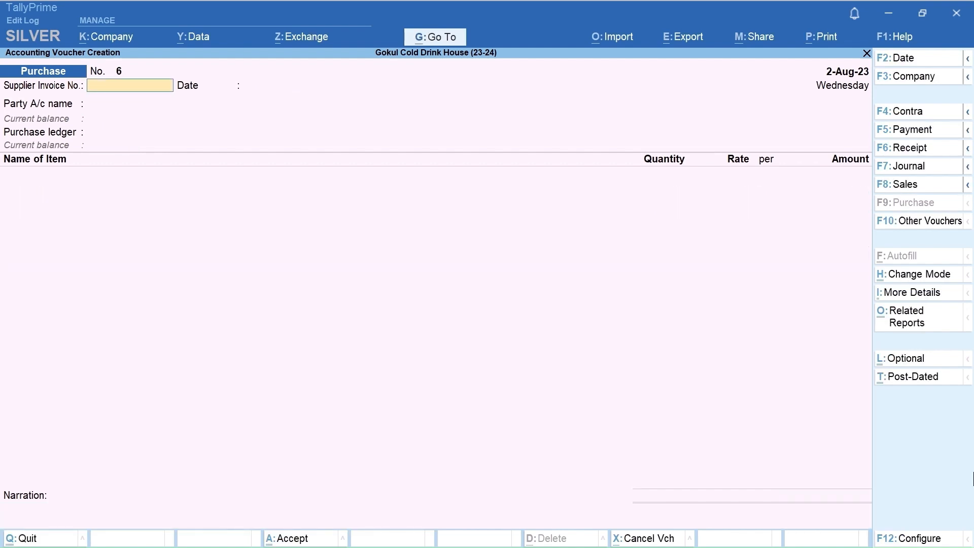
Step: Leave voucher creation and open the Stock Summary report from the Gateway of Tally
{"action": "key", "text": "ctrl"}
{"action": "key", "text": "Escape"}
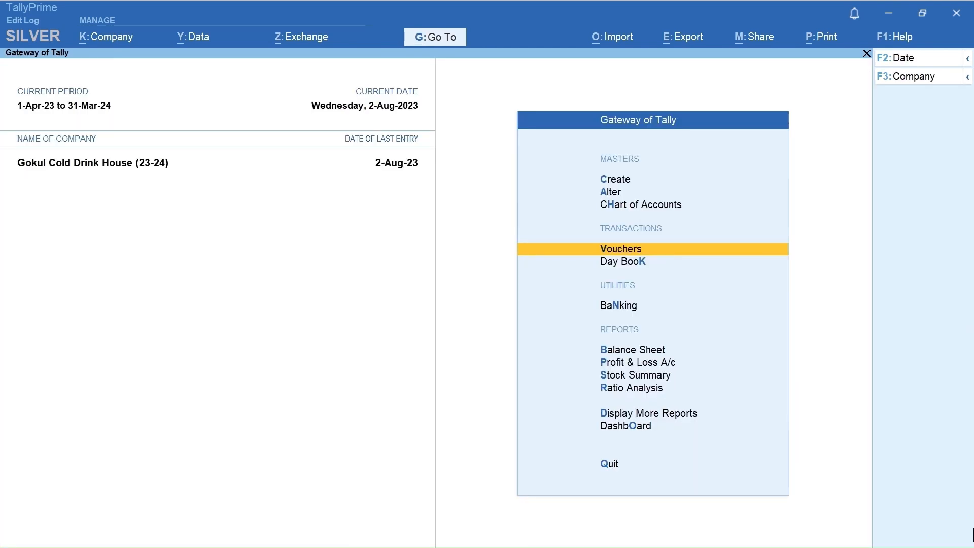
{"action": "key", "text": "Down"}
{"action": "key", "text": "Down"}
{"action": "key", "text": "Down"}
{"action": "key", "text": "Down"}
{"action": "key", "text": "Down"}
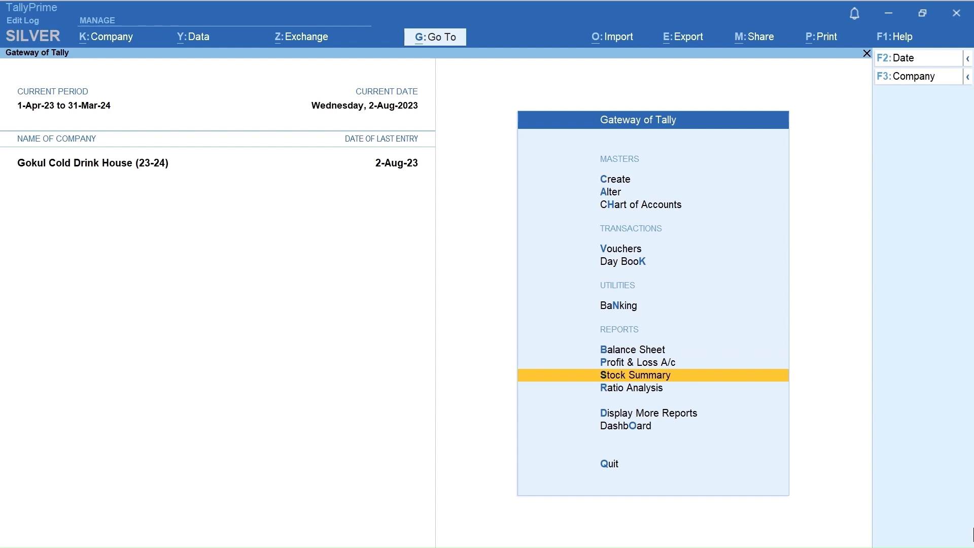
{"action": "key", "text": "Return"}
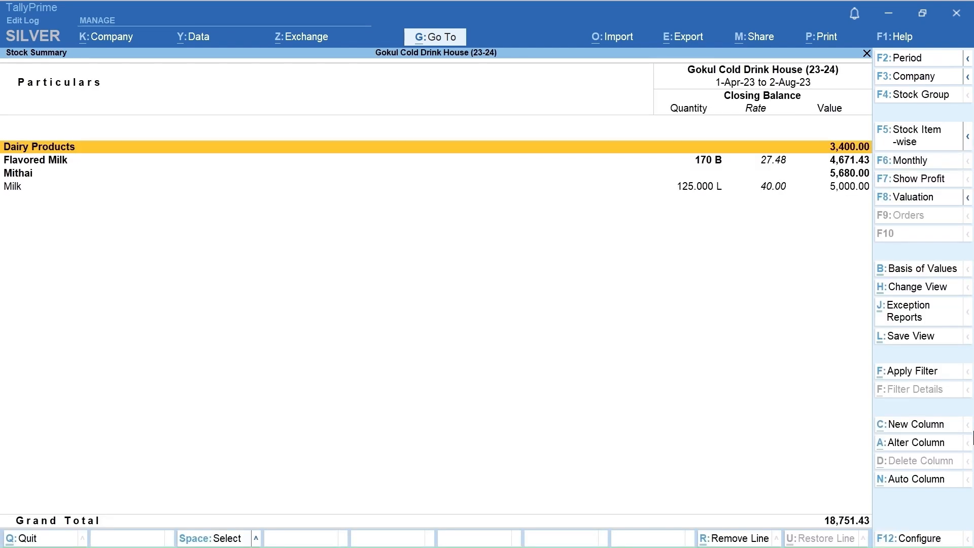
Step: Check whether item quantities are added in the Flavored Milk stock group's master, and return to the Stock Summary
{"action": "key", "text": "Down"}
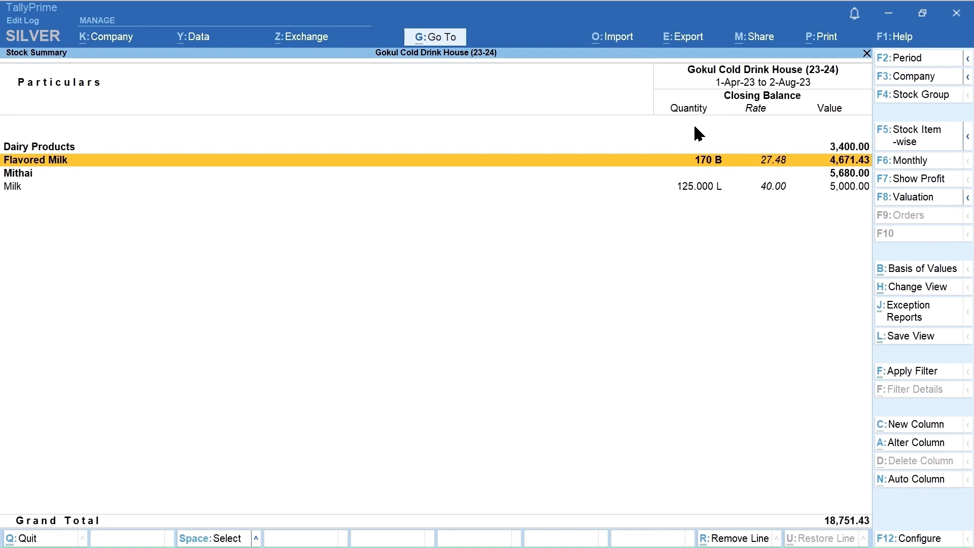
{"action": "key", "text": "ctrl+Return"}
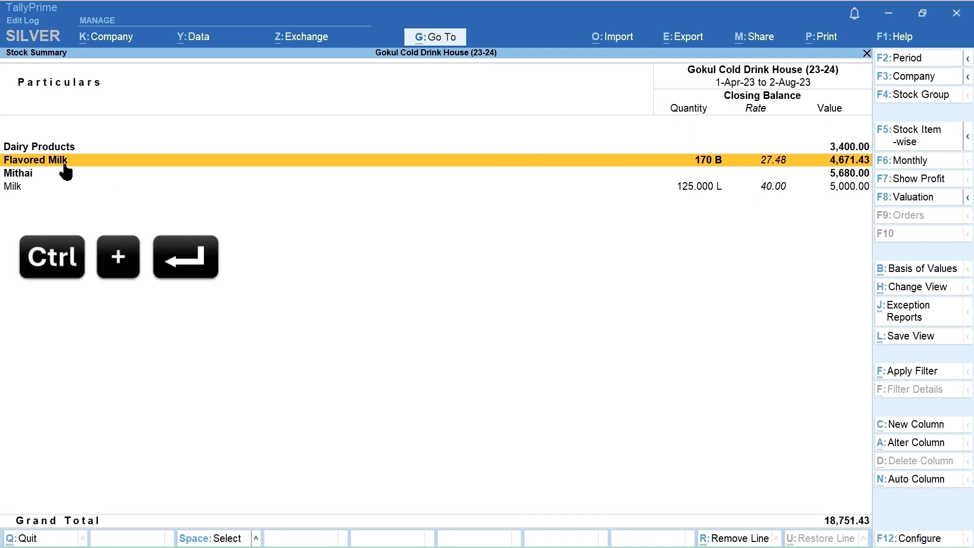
{"action": "key", "text": "ctrl+Return"}
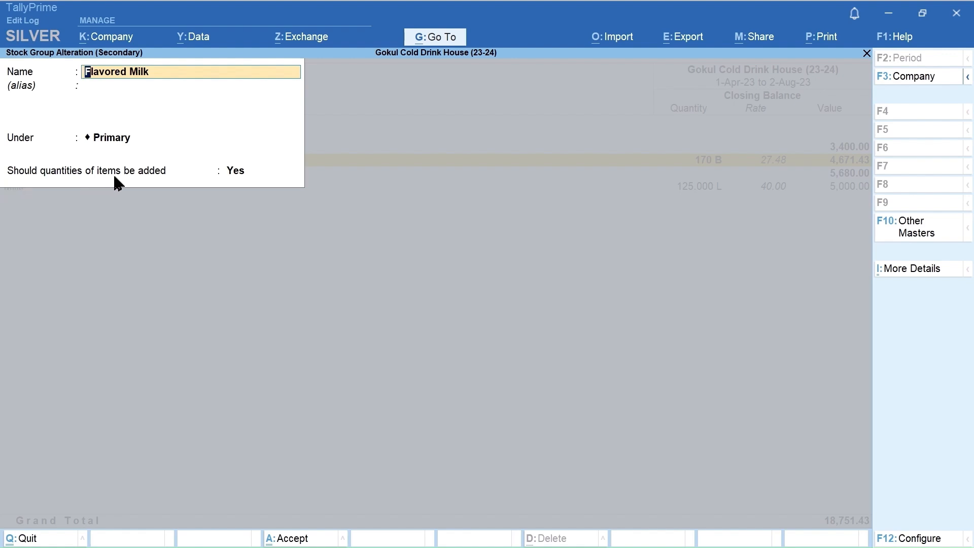
{"action": "key", "text": "Escape"}
{"action": "left_click", "coordinate": [247, 177]}
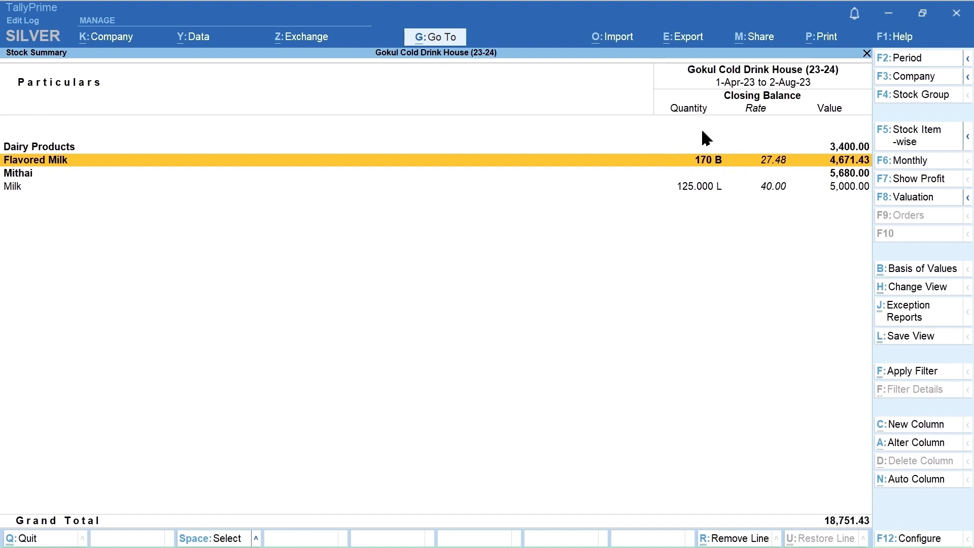
Step: Show the Stock Summary in detailed format and review the entries under the Flavored Milk group
{"action": "key", "text": "Down"}
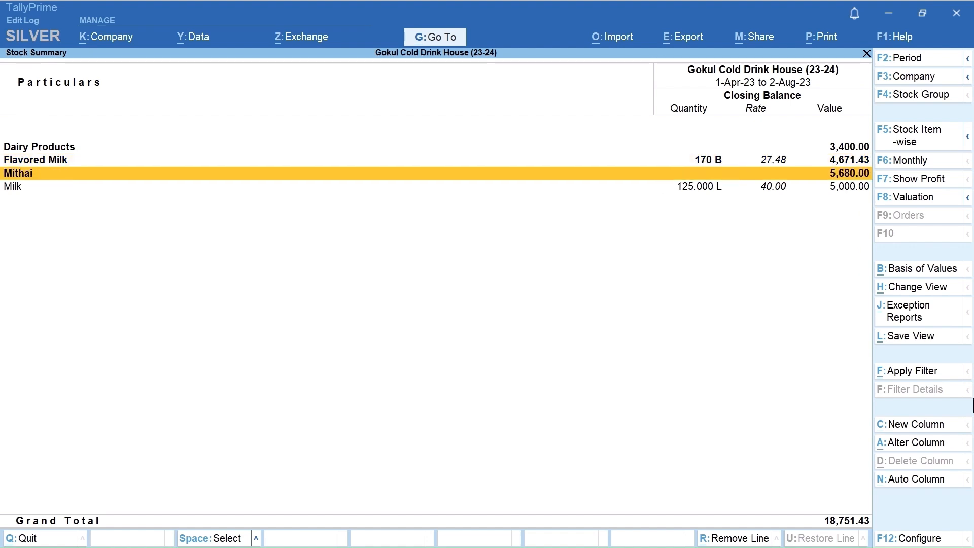
{"action": "key", "text": "Down"}
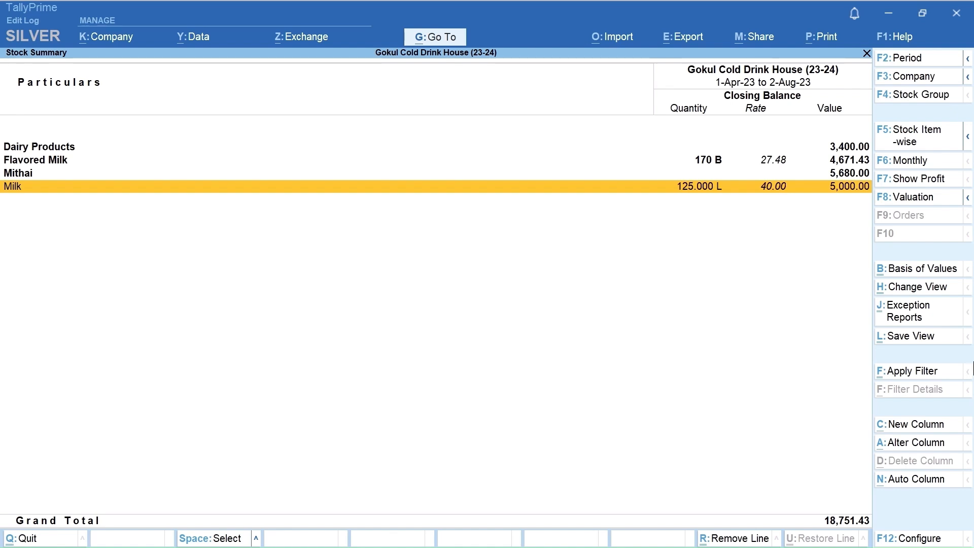
{"action": "key", "text": "Down"}
{"action": "key", "text": "Down"}
{"action": "key", "text": "Down"}
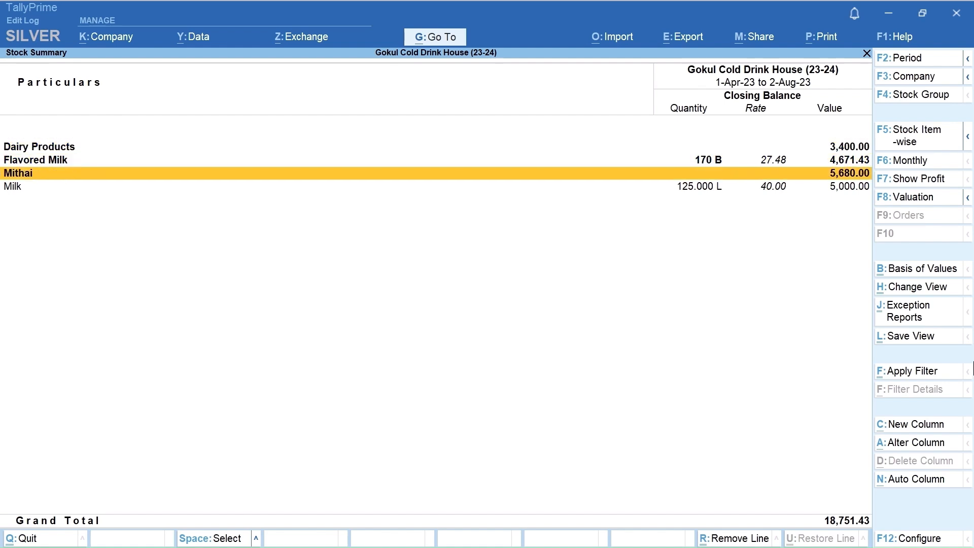
{"action": "key", "text": "Down"}
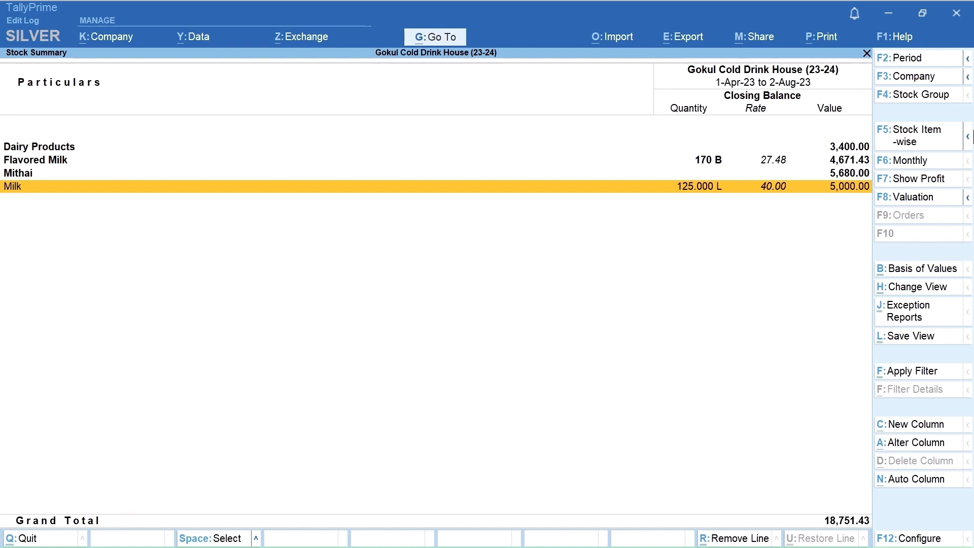
{"action": "left_click", "coordinate": [969, 141]}
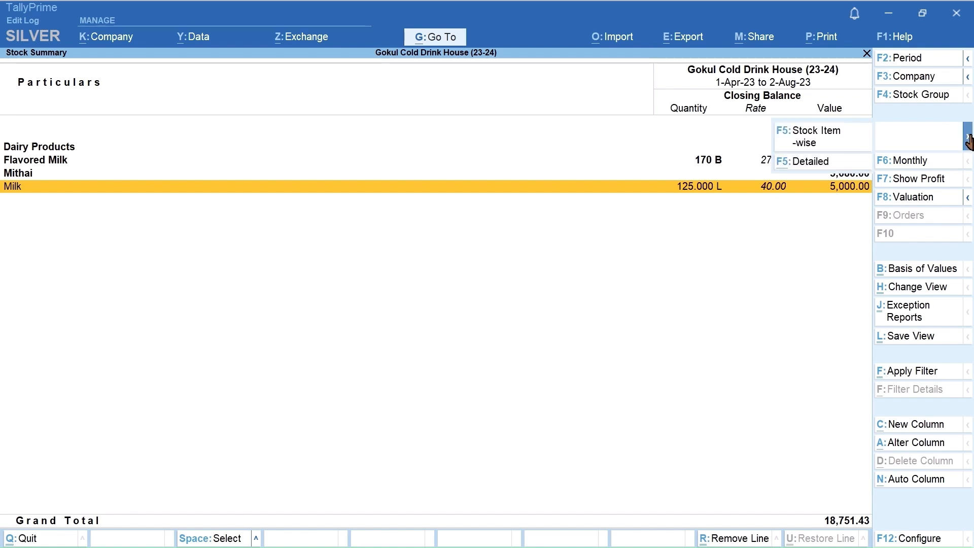
{"action": "left_click", "coordinate": [794, 165]}
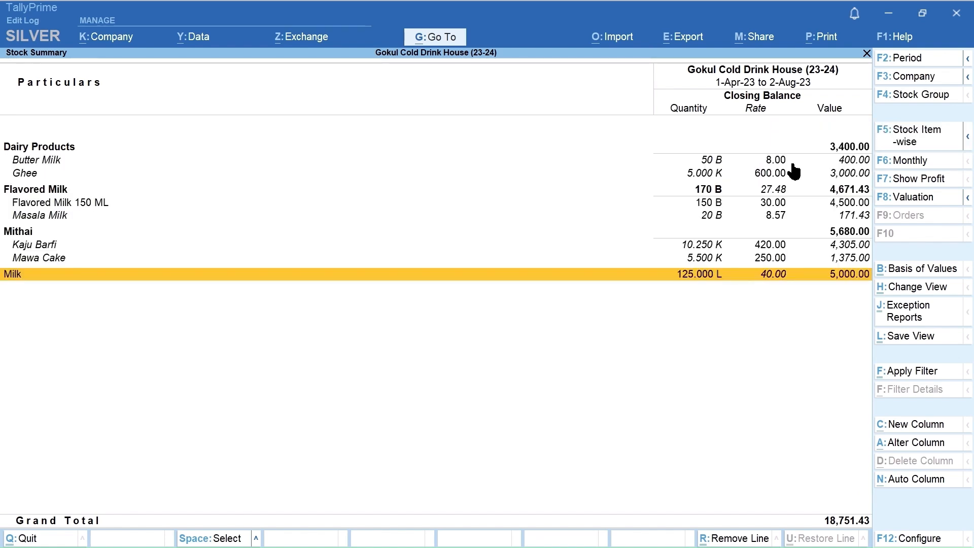
{"action": "key", "text": "Up"}
{"action": "key", "text": "Up"}
{"action": "key", "text": "Up"}
{"action": "key", "text": "Up"}
{"action": "key", "text": "Up"}
{"action": "key", "text": "Up"}
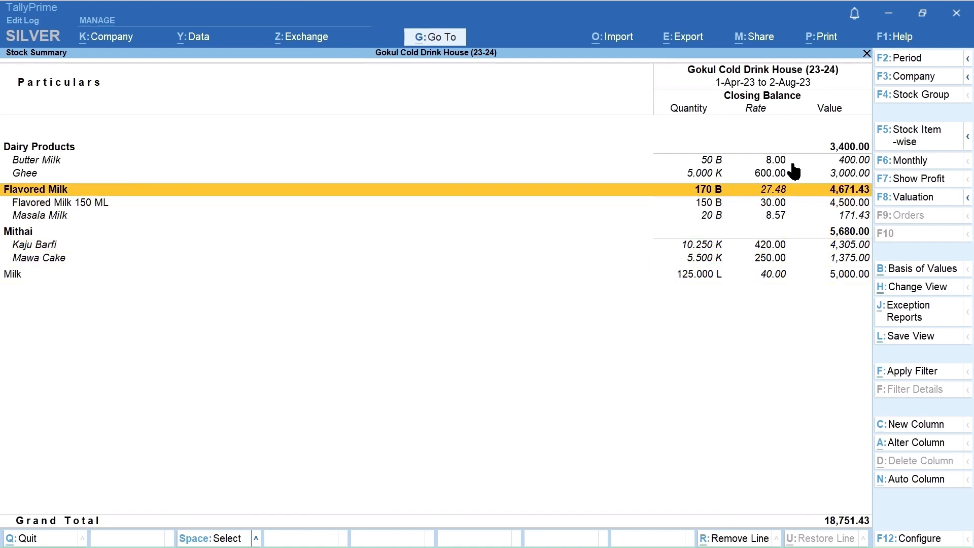
{"action": "key", "text": "Down"}
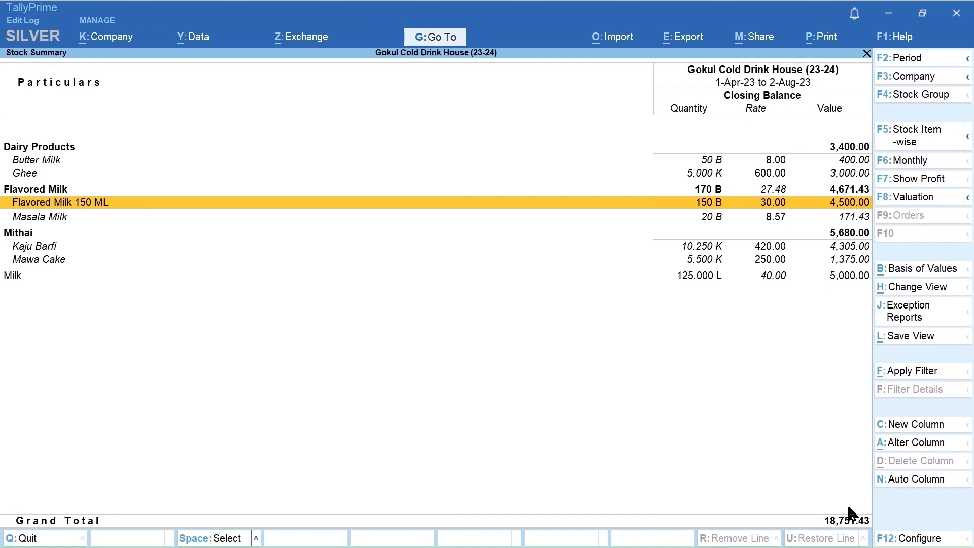
Step: Configure the Stock Summary to expand all levels in the detailed format
{"action": "left_click", "coordinate": [906, 538]}
{"action": "key", "text": "Down"}
{"action": "key", "text": "Down"}
{"action": "key", "text": "Down"}
{"action": "key", "text": "Down"}
{"action": "key", "text": "Down"}
{"action": "key", "text": "Down"}
{"action": "key", "text": "Down"}
{"action": "key", "text": "Down"}
{"action": "key", "text": "Down"}
{"action": "key", "text": "Down"}
{"action": "key", "text": "Down"}
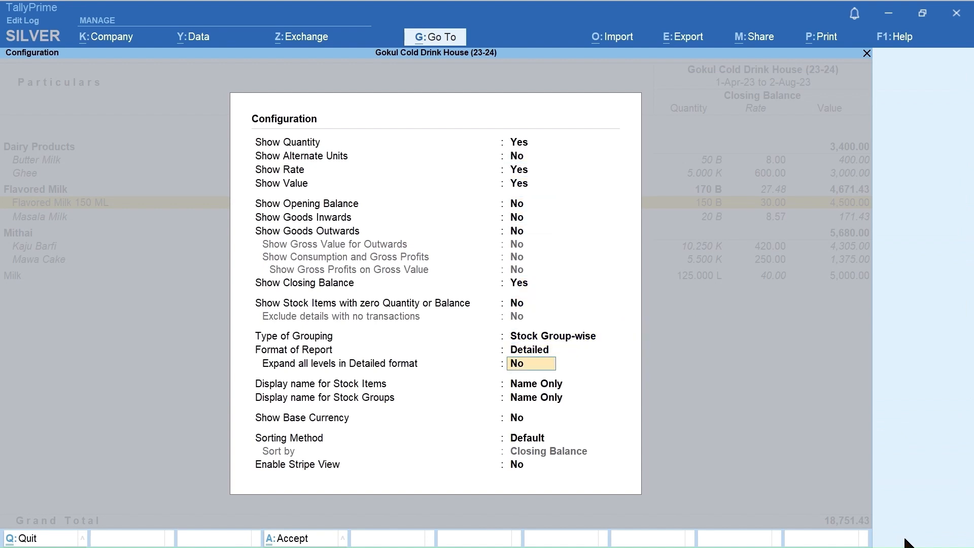
{"action": "type", "text": "Y"}
{"action": "key", "text": "ctrl+a"}
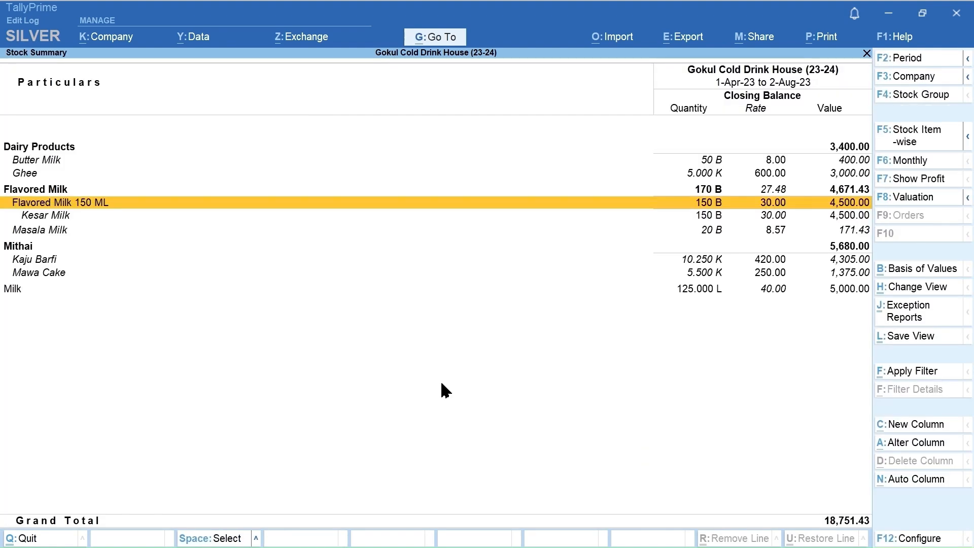
Step: Examine the quantities of the items and subgroups within the Dairy Products, Flavored Milk and Mithai groups, and of the ungrouped Milk item
{"action": "key", "text": "Down"}
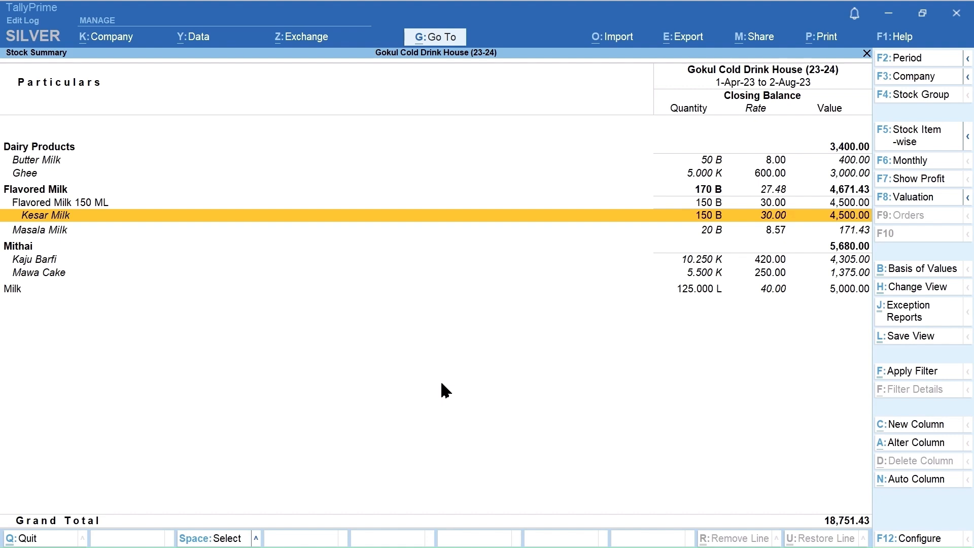
{"action": "key", "text": "Down"}
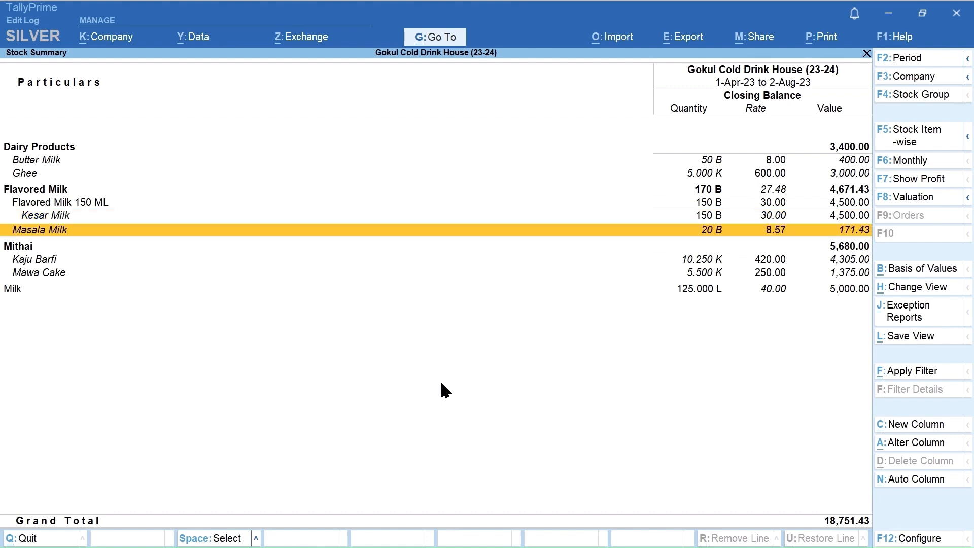
{"action": "key", "text": "Up"}
{"action": "key", "text": "Up"}
{"action": "key", "text": "Up"}
{"action": "key", "text": "Up"}
{"action": "key", "text": "Up"}
{"action": "key", "text": "Down"}
{"action": "key", "text": "Down"}
{"action": "key", "text": "Down"}
{"action": "key", "text": "Down"}
{"action": "key", "text": "Down"}
{"action": "key", "text": "Down"}
{"action": "key", "text": "Down"}
{"action": "key", "text": "Down"}
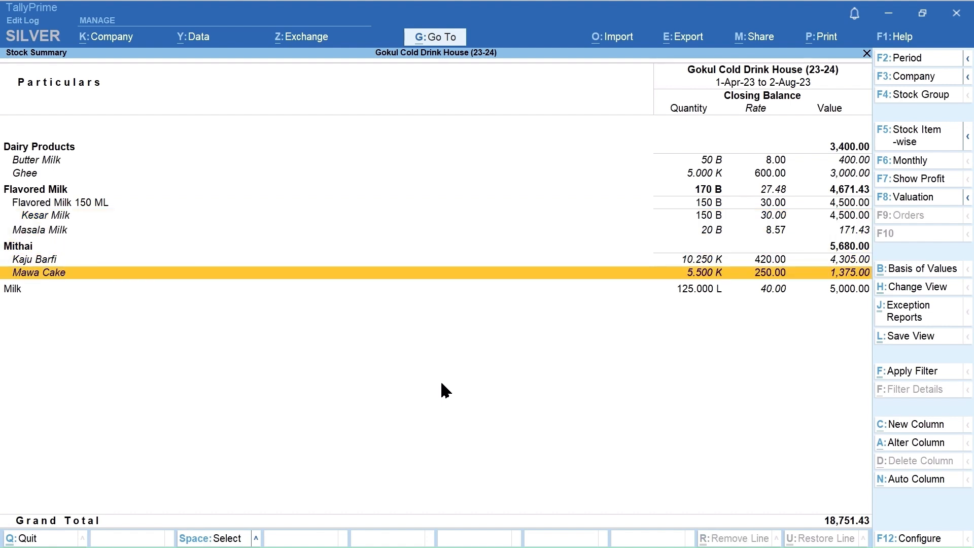
{"action": "key", "text": "Down"}
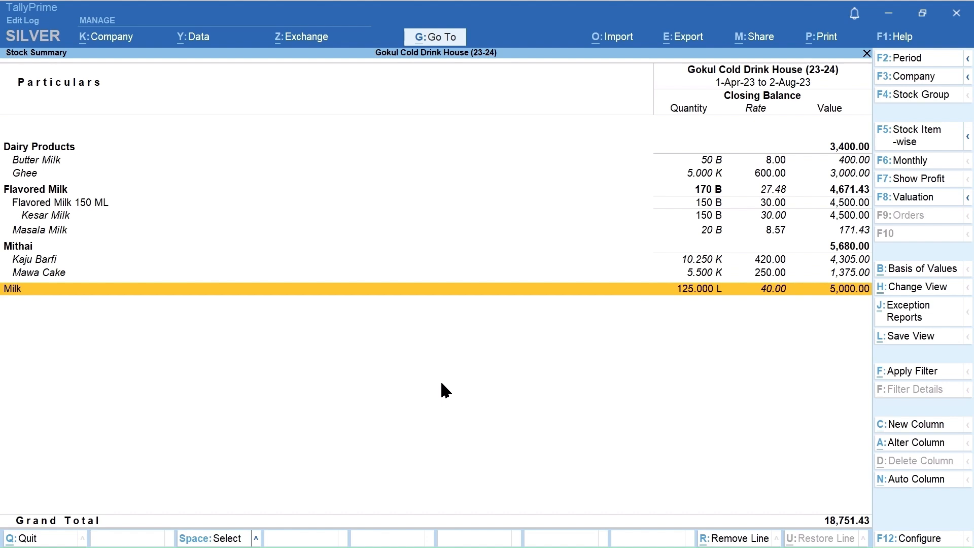
{"action": "key", "text": "Up"}
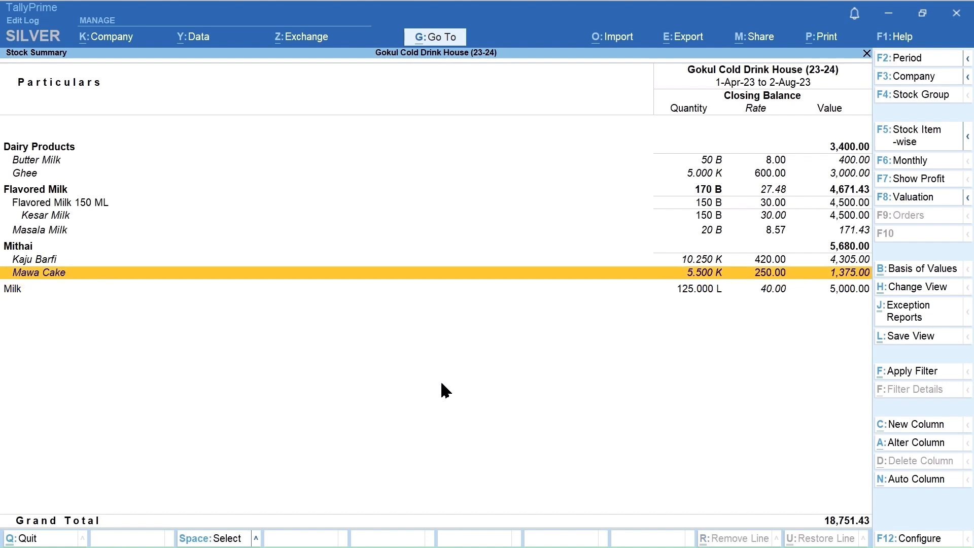
{"action": "key", "text": "Up"}
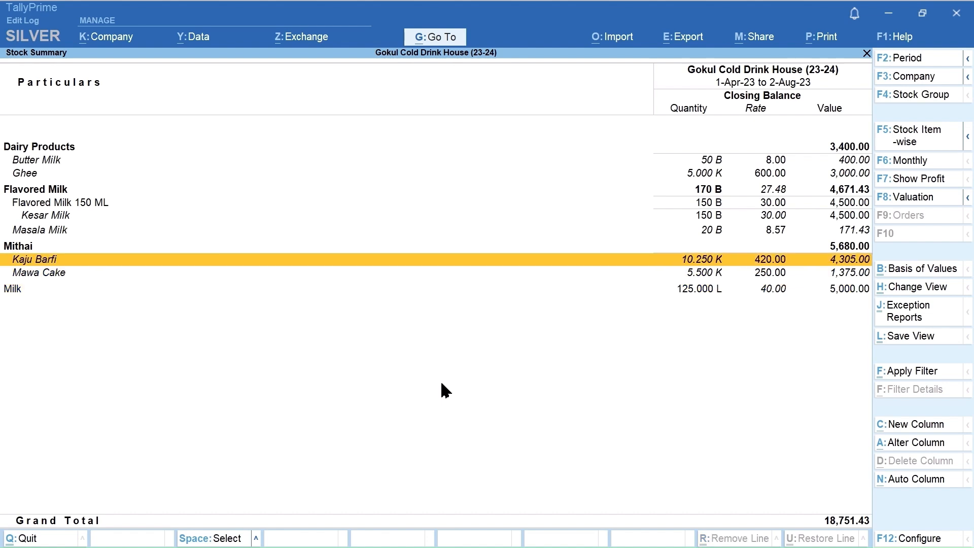
{"action": "key", "text": "Up"}
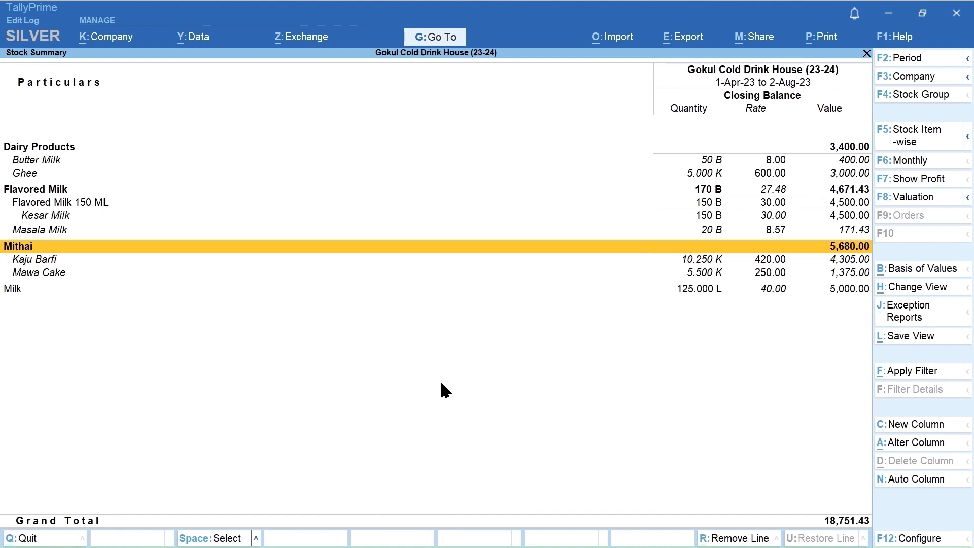
Step: Collapse the detailed view, display the Stock Summary stock item-wise, and review the items down to Masala Milk
{"action": "key", "text": "alt+F5"}
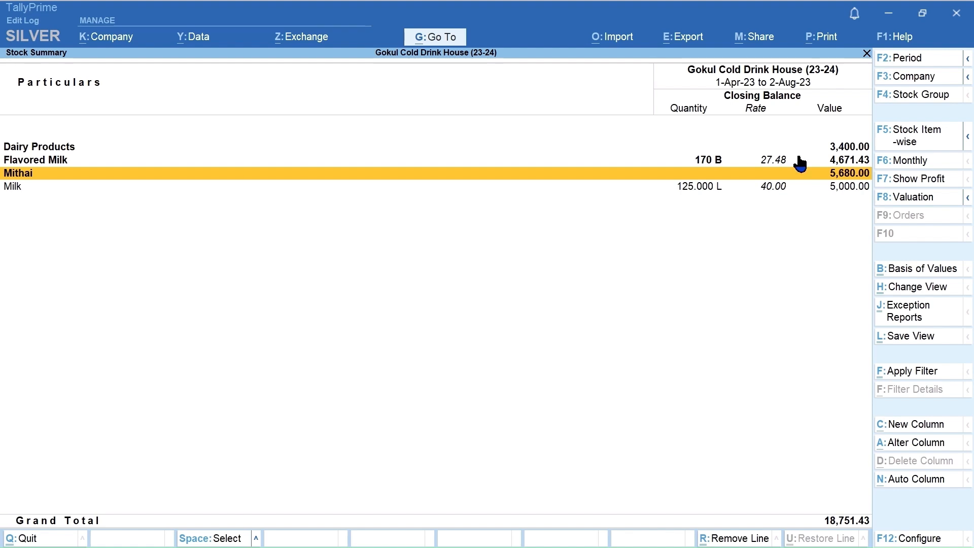
{"action": "left_click", "coordinate": [907, 146]}
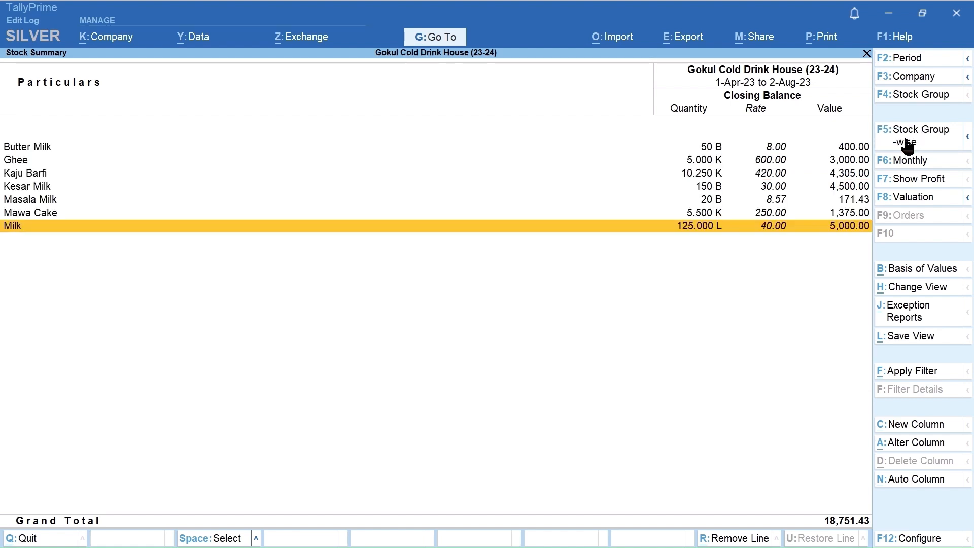
{"action": "key", "text": "Up"}
{"action": "key", "text": "Up"}
{"action": "key", "text": "Up"}
{"action": "key", "text": "Up"}
{"action": "key", "text": "Up"}
{"action": "key", "text": "Up"}
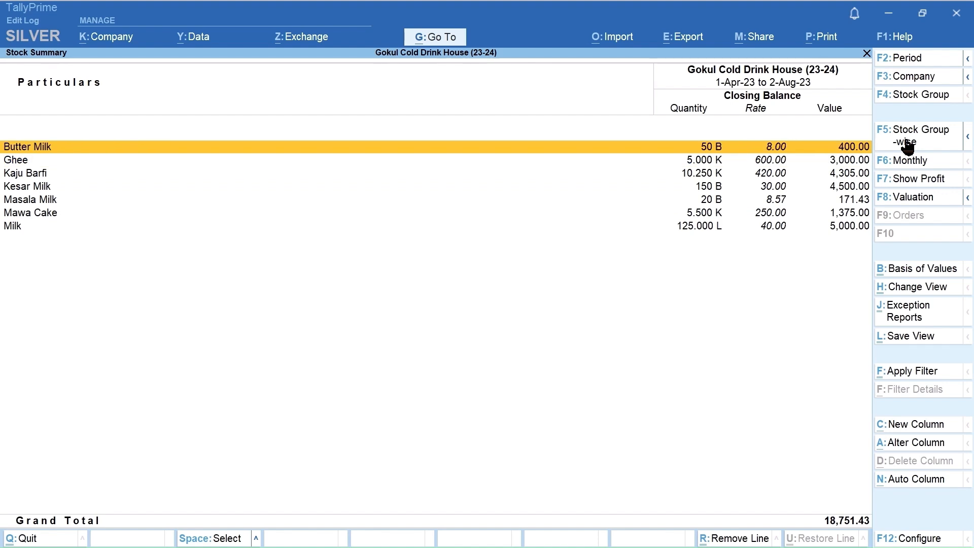
{"action": "key", "text": "Down"}
{"action": "key", "text": "Down"}
{"action": "key", "text": "Down"}
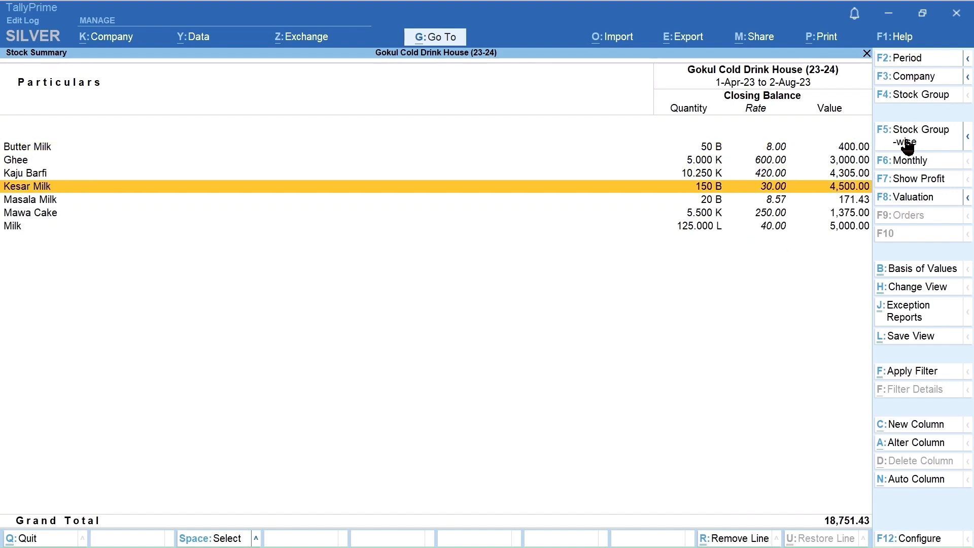
{"action": "key", "text": "Down"}
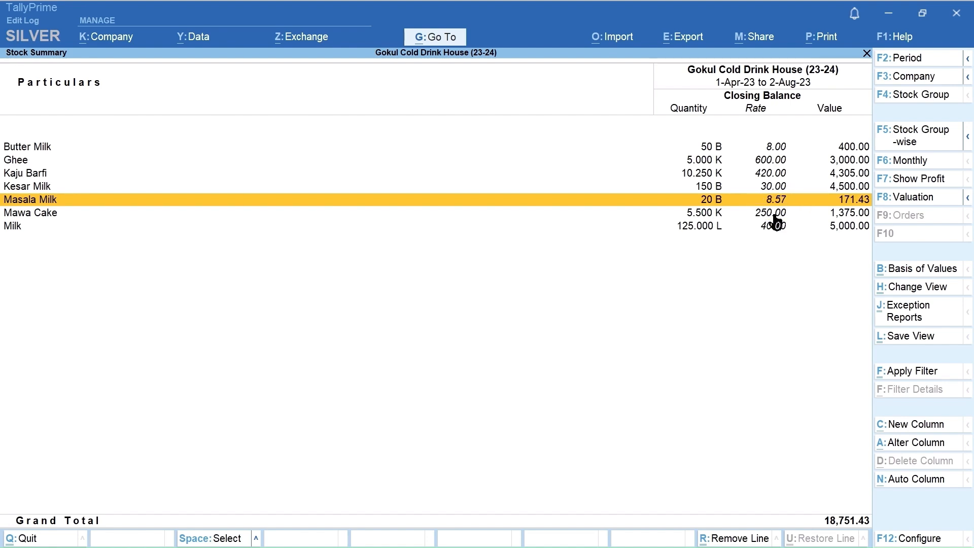
Step: Open Masala Milk's August vouchers and clear both period dates to list its vouchers from 1-Apr-23 to 2-Aug-23
{"action": "key", "text": "Return"}
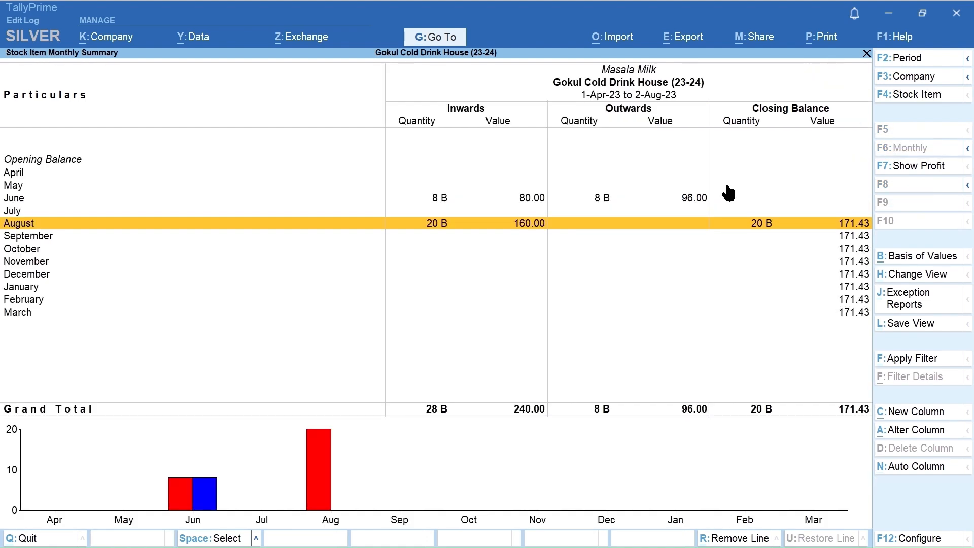
{"action": "key", "text": "Return"}
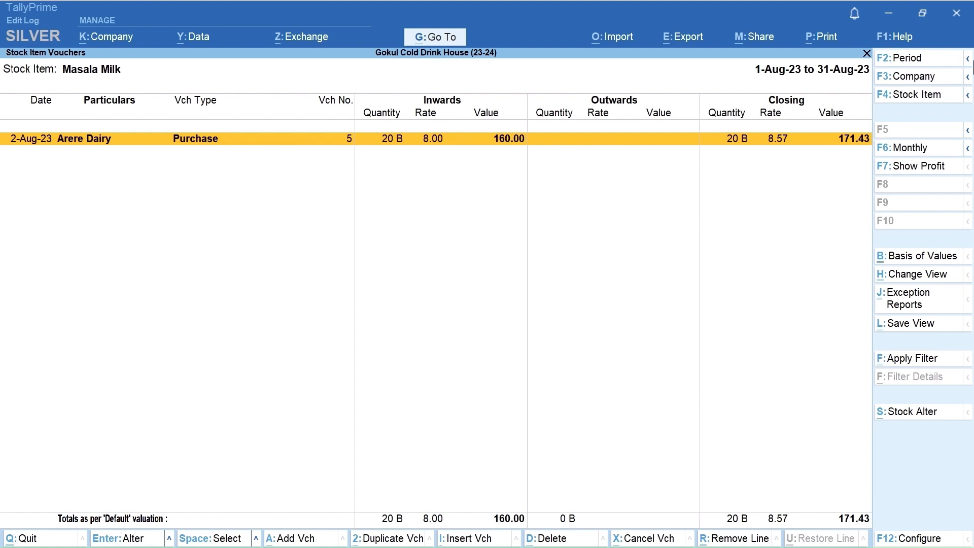
{"action": "left_click", "coordinate": [922, 64]}
{"action": "key", "text": "BackSpace"}
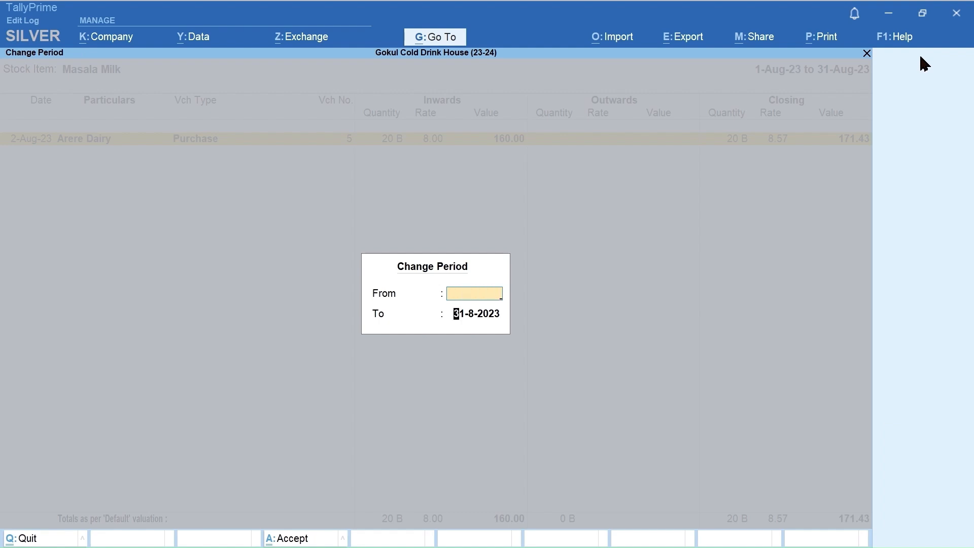
{"action": "key", "text": "Return"}
{"action": "key", "text": "BackSpace"}
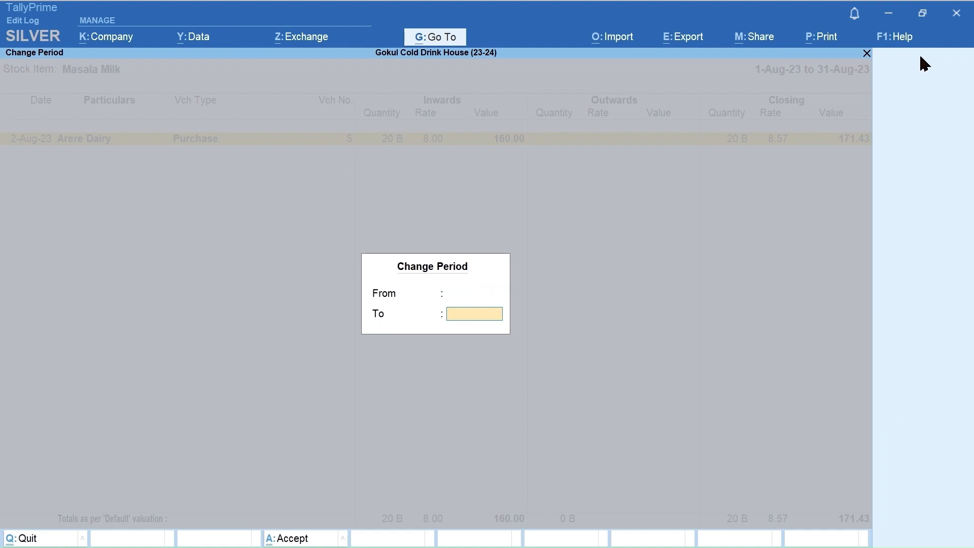
{"action": "key", "text": "Return"}
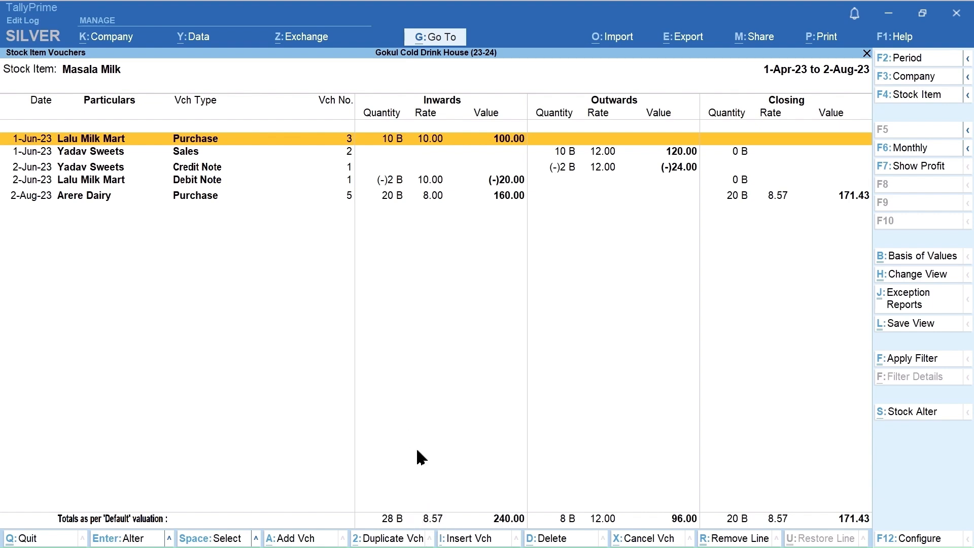
Step: Leave the Masala Milk vouchers and return to the item-wise Stock Summary
{"action": "key", "text": "Escape"}
{"action": "key", "text": "Escape"}
{"action": "key", "text": "Escape"}
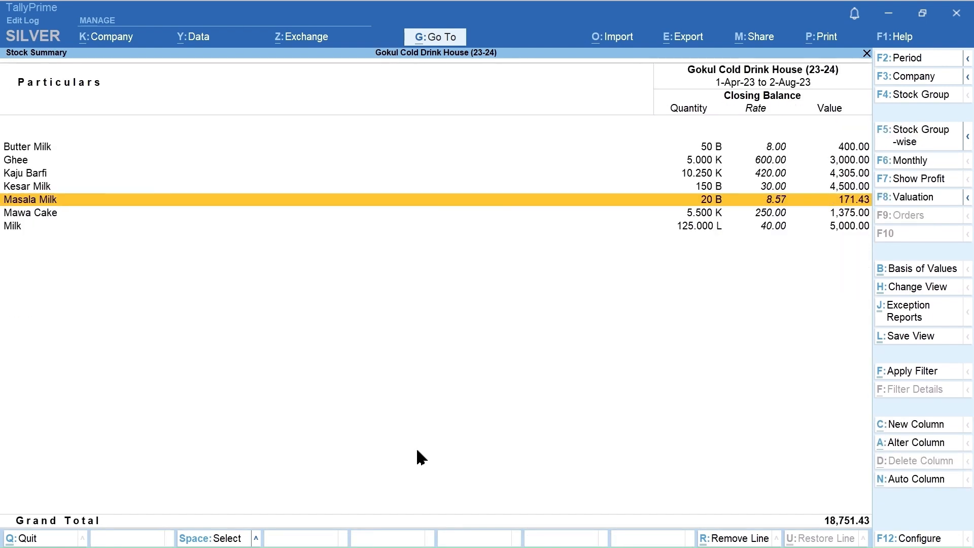